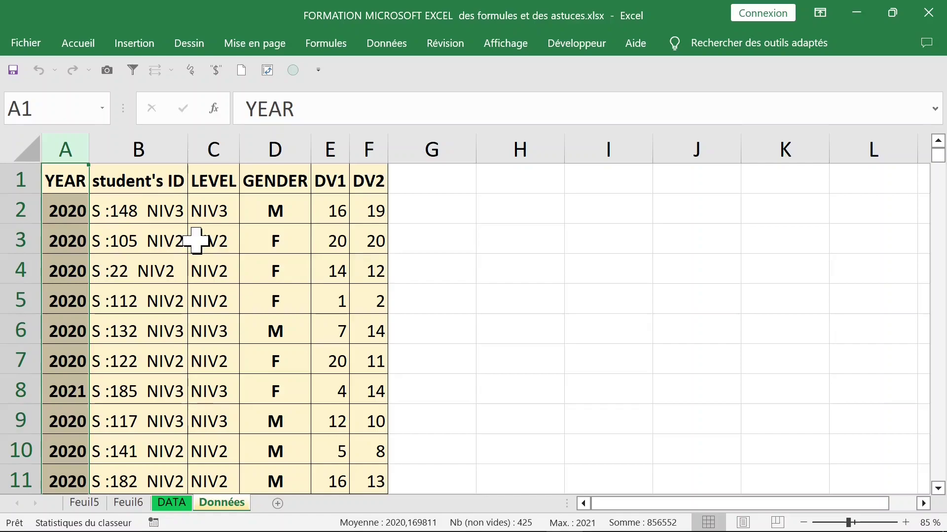
# Examine the student table's ID, level, gender, DV1 and DV2 columns, comparing the level codes in columns B and C
pyautogui.click(159, 211)
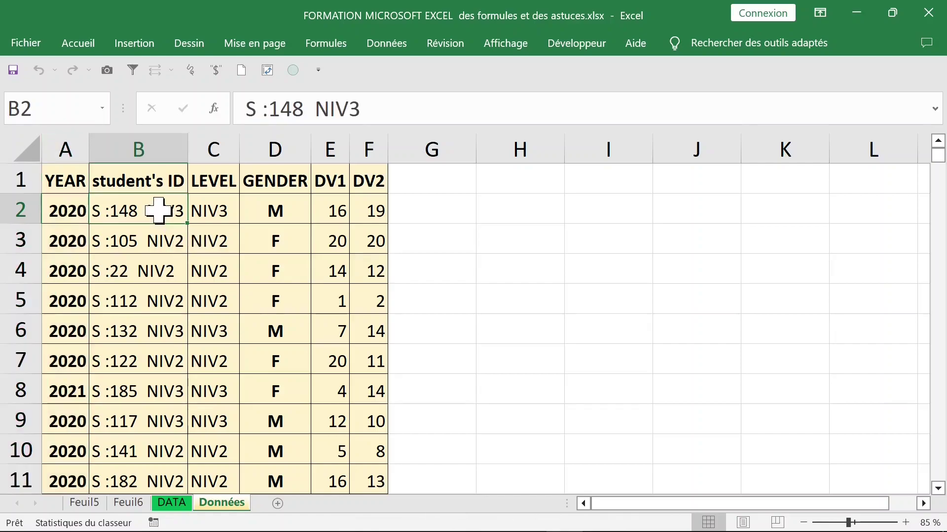
pyautogui.click(276, 212)
pyautogui.click(274, 148)
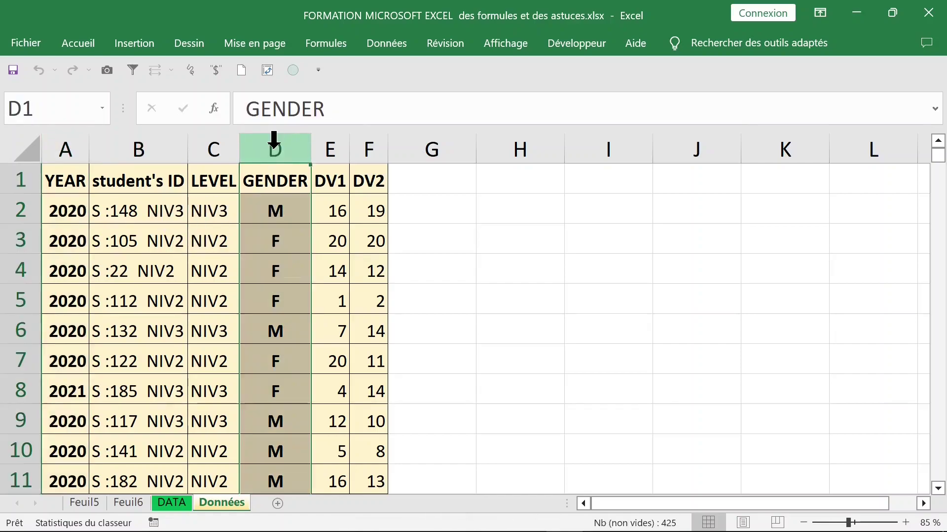
pyautogui.click(325, 147)
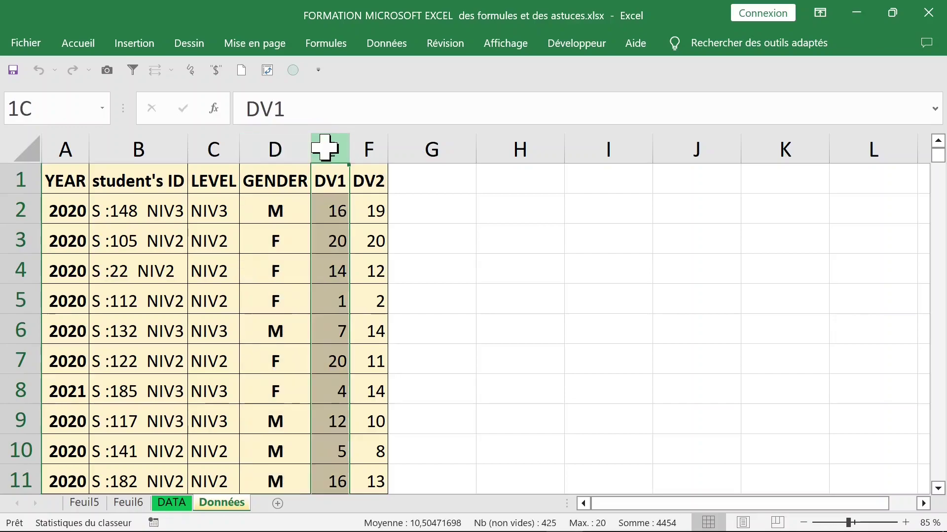
pyautogui.moveTo(325, 147); pyautogui.dragTo(365, 147)
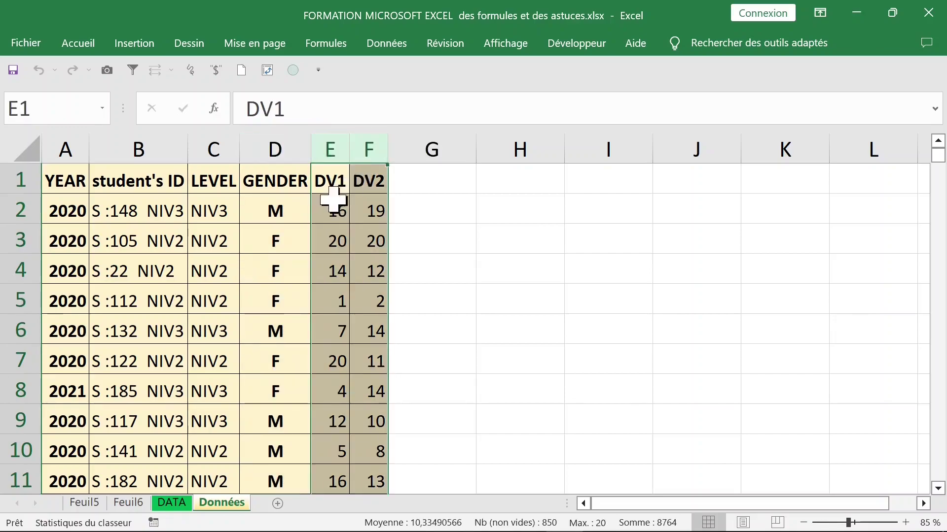
pyautogui.click(220, 262)
pyautogui.click(184, 210)
pyautogui.moveTo(217, 210); pyautogui.dragTo(220, 413)
pyautogui.moveTo(162, 205); pyautogui.dragTo(158, 422)
pyautogui.moveTo(222, 202); pyautogui.dragTo(215, 417)
# Create a pivot table on a new worksheet from the range Données!$A$1:$F$425
pyautogui.click(231, 321)
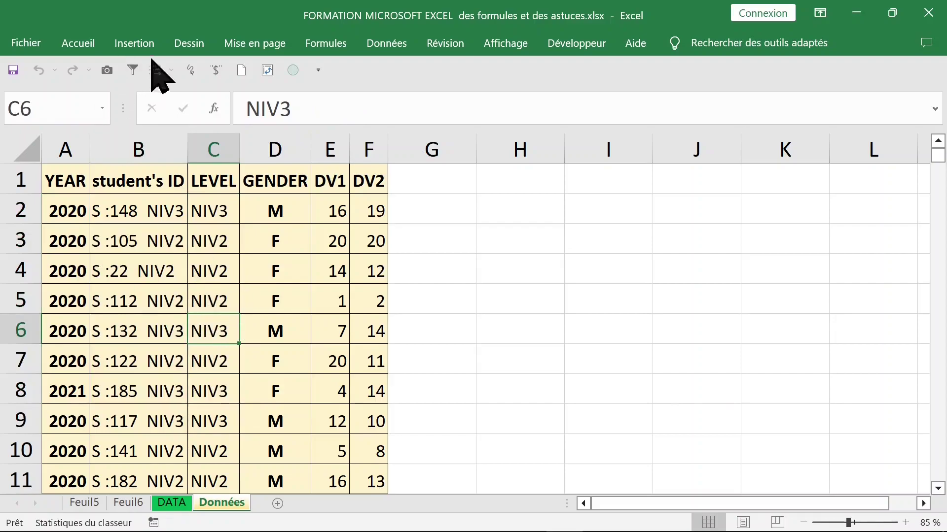
pyautogui.click(135, 45)
pyautogui.click(24, 79)
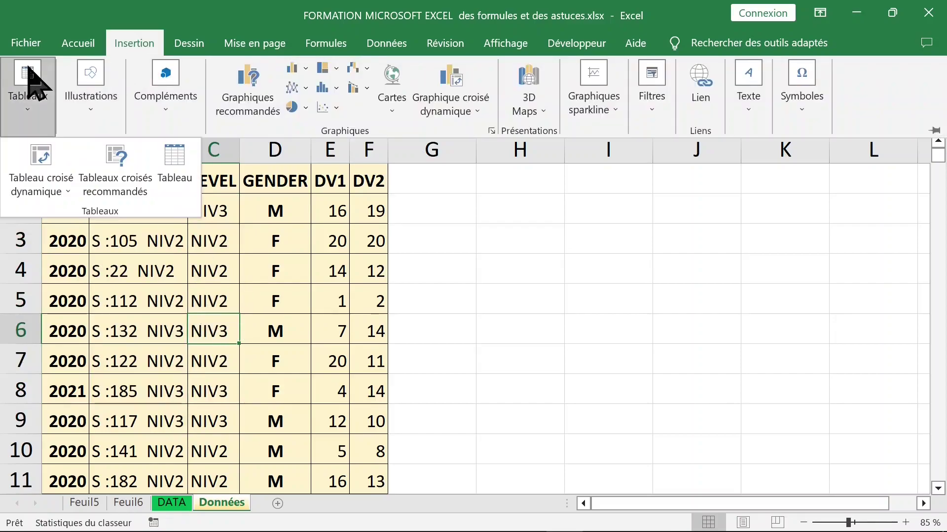
pyautogui.click(53, 174)
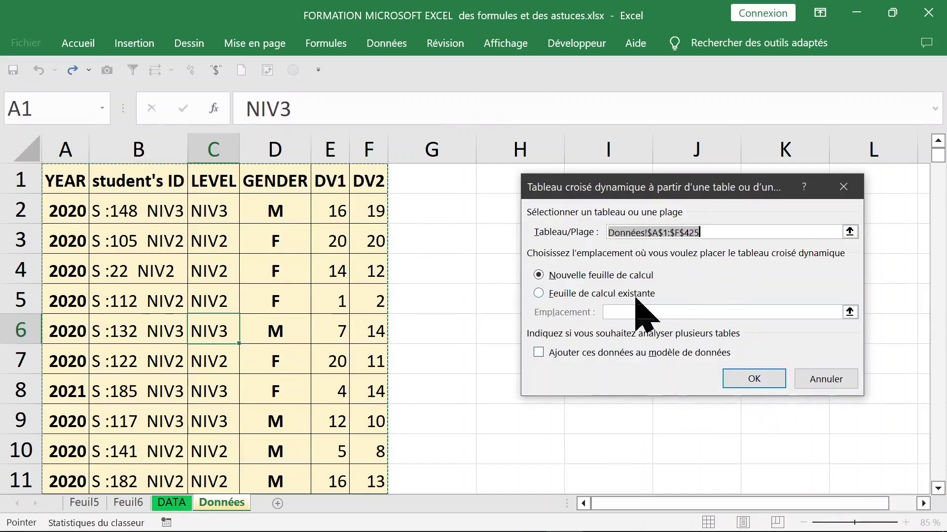
pyautogui.click(753, 380)
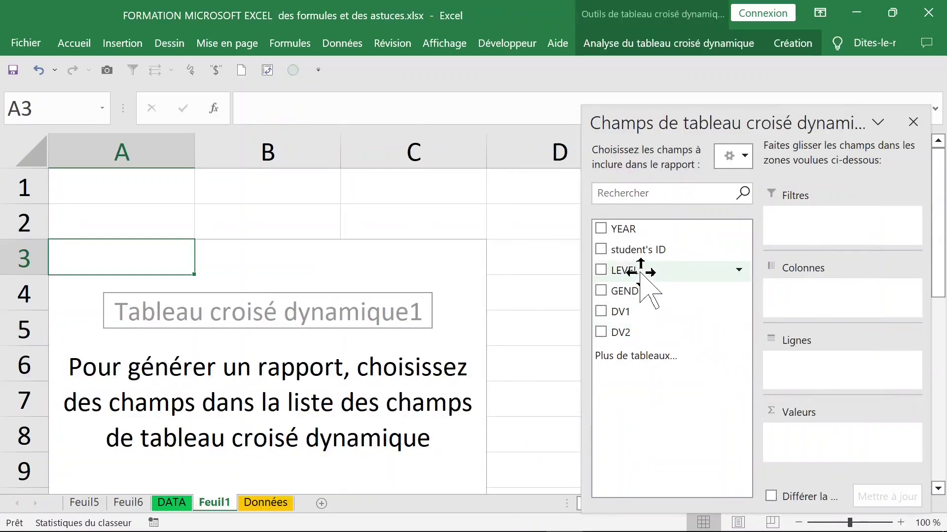
# Use LEVEL as both the pivot table's row field and its counted value, and close the field list
pyautogui.moveTo(639, 272); pyautogui.dragTo(800, 365)
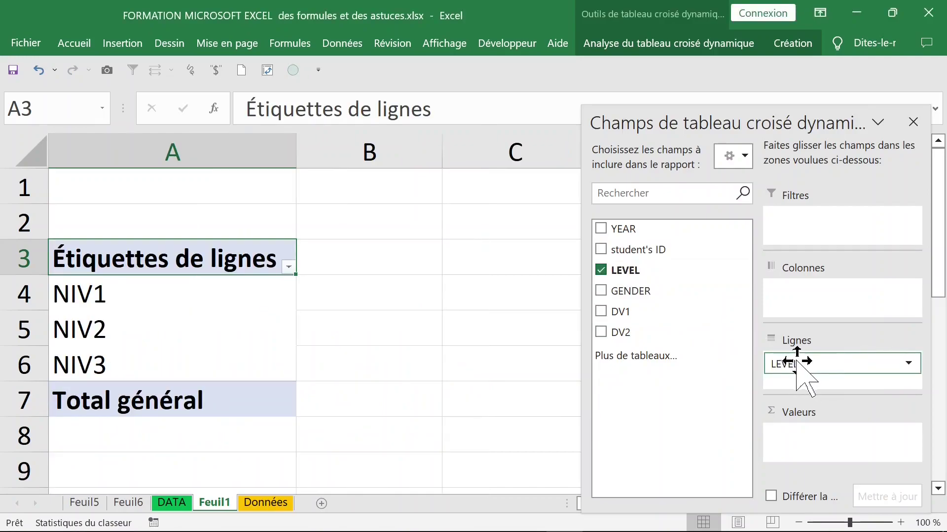
pyautogui.moveTo(663, 275); pyautogui.dragTo(809, 438)
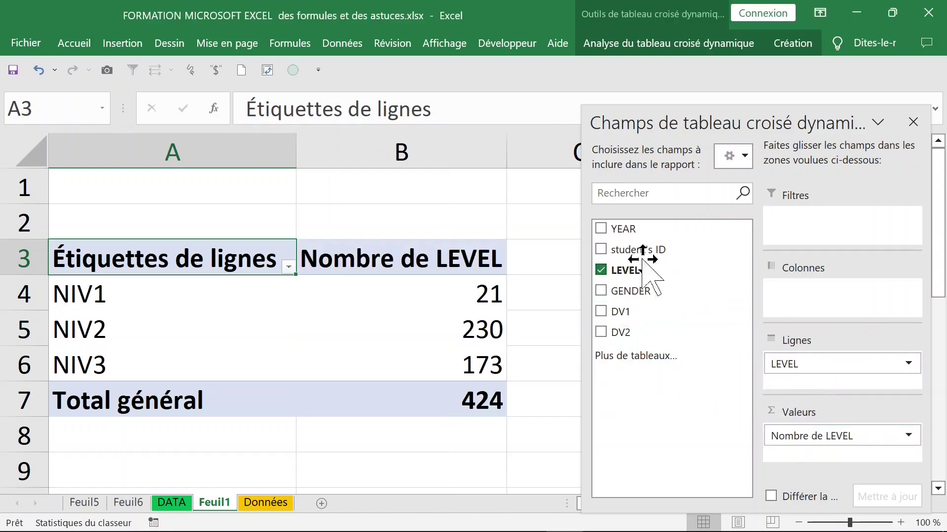
pyautogui.click(914, 123)
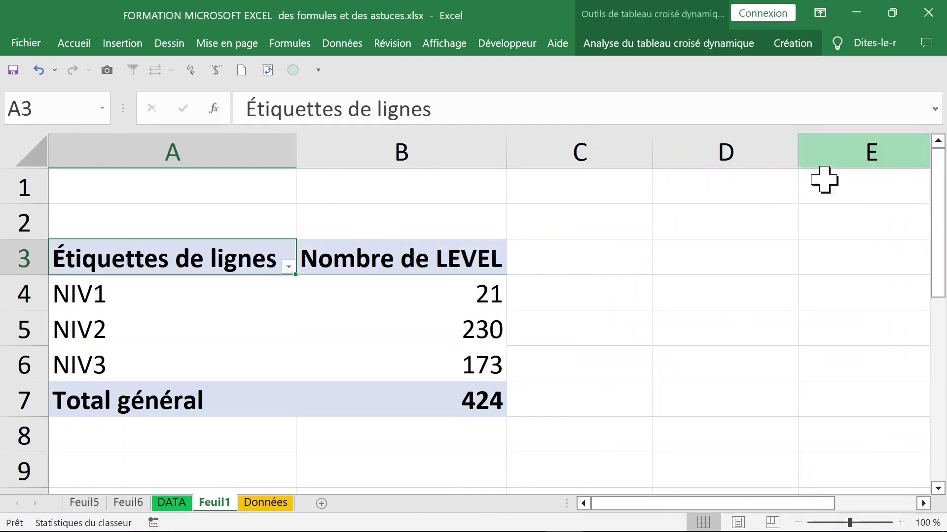
# Extract the detail records behind the pivot table's NIV1 count onto a new sheet and rename that sheet NIV1
pyautogui.click(434, 293)
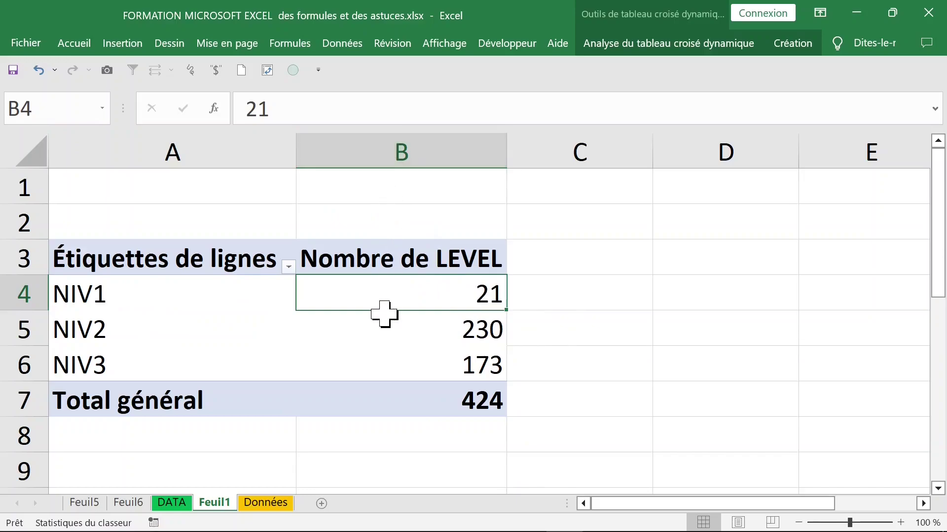
pyautogui.scroll(-1, 391, 305)
pyautogui.rightClick(380, 257)
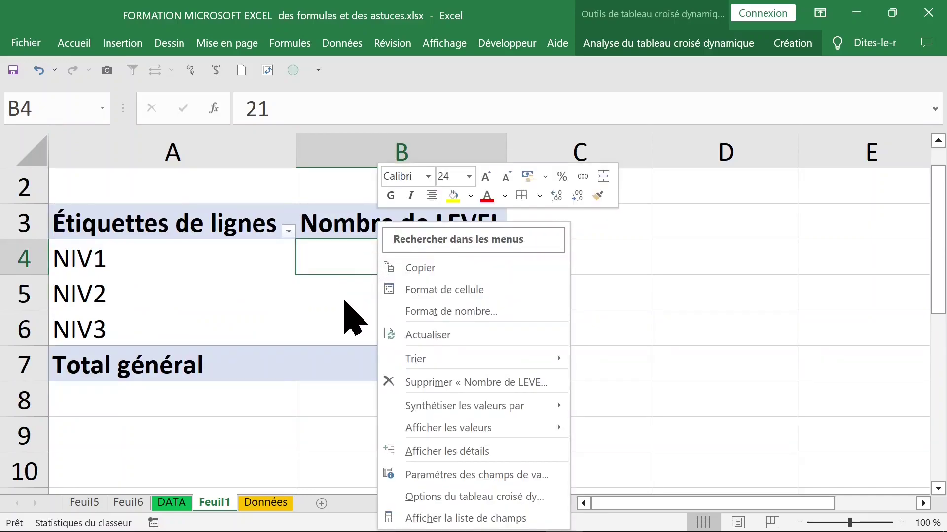
pyautogui.click(344, 299)
pyautogui.doubleClick(361, 262)
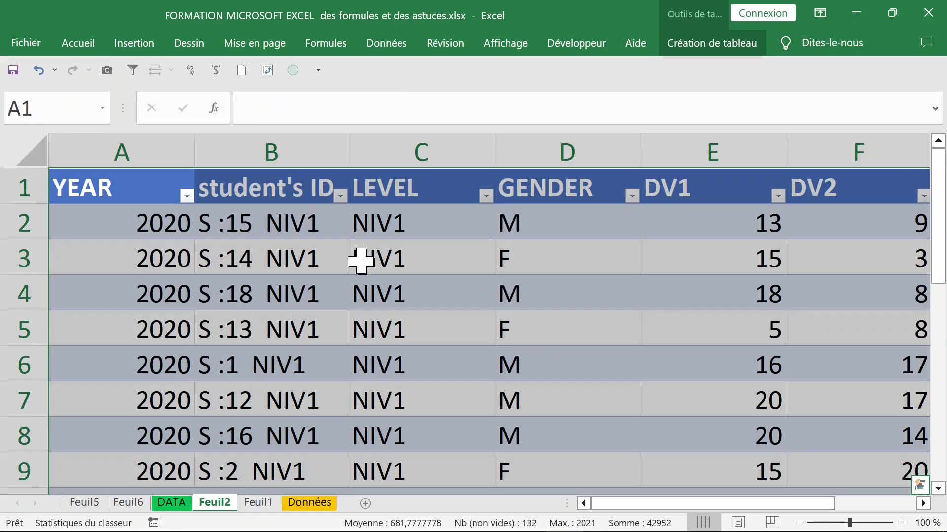
pyautogui.doubleClick(215, 503)
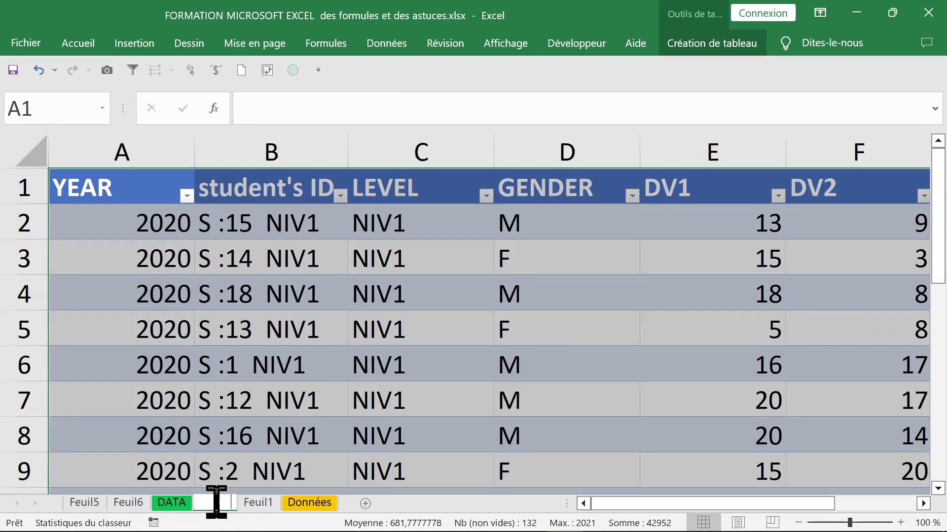
pyautogui.write('NIV')
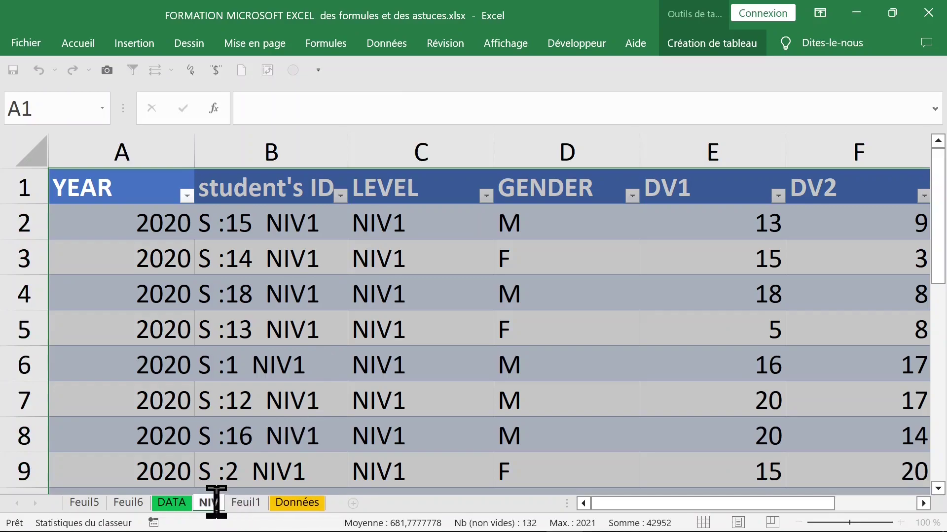
pyautogui.write('1')
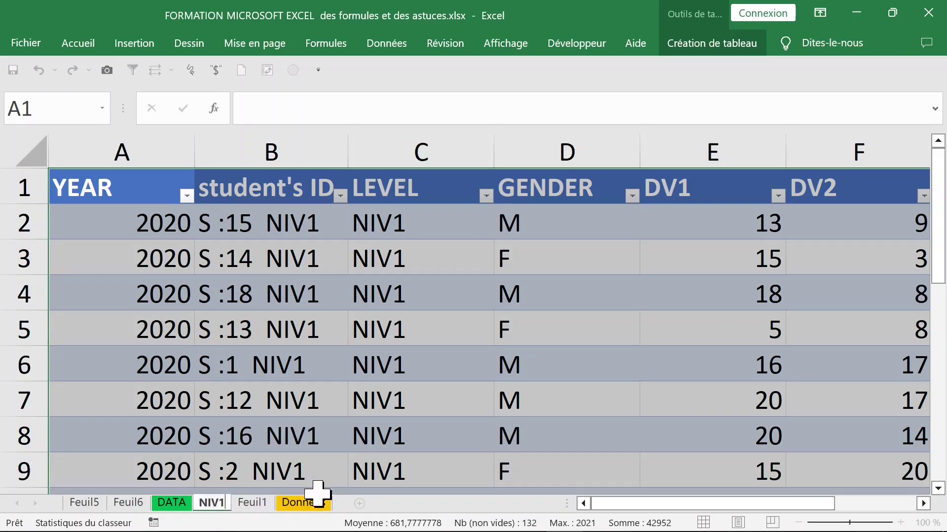
# From the pivot table on Feuil1, extract the NIV2 detail records to a new sheet and rename it NIV2
pyautogui.click(254, 504)
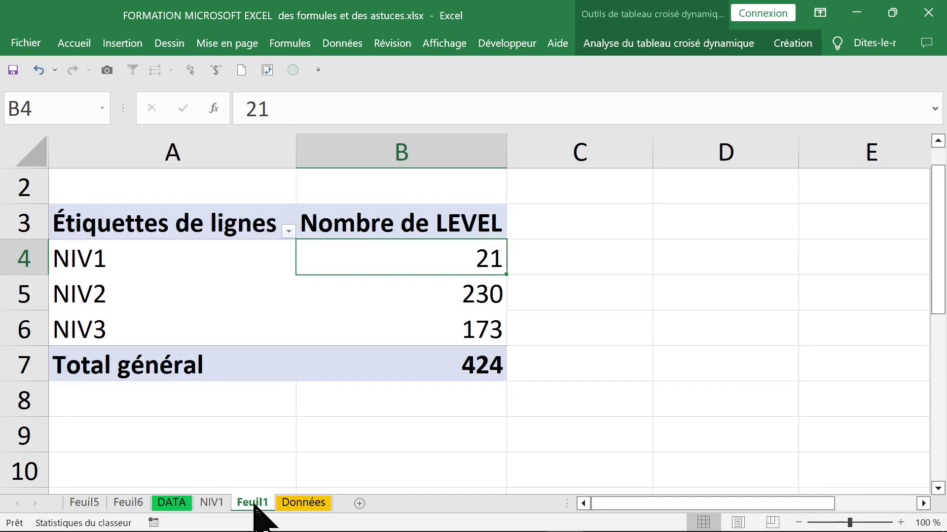
pyautogui.click(402, 296)
pyautogui.doubleClick(401, 295)
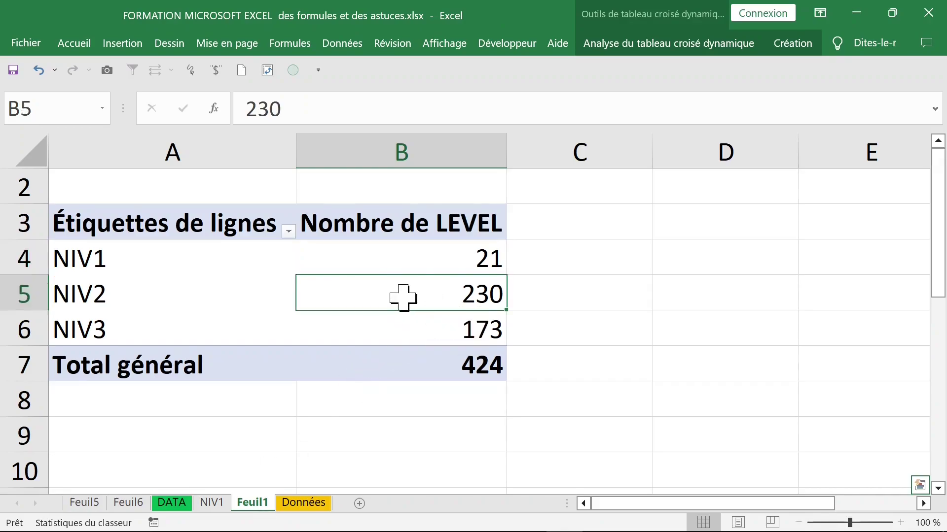
pyautogui.doubleClick(252, 503)
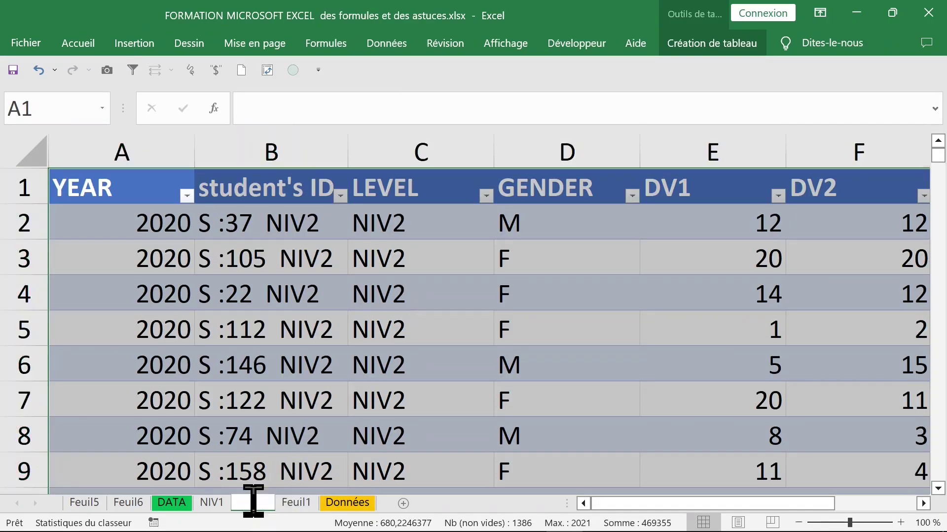
pyautogui.write('NIV2')
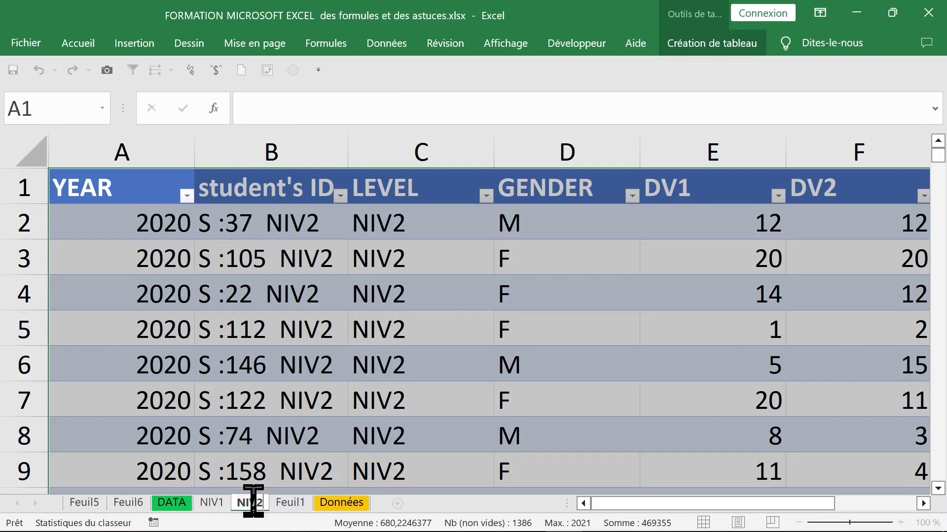
# Return to the Feuil1 pivot table, extract the NIV3 detail records to a new sheet and name it NIV3
pyautogui.click(290, 504)
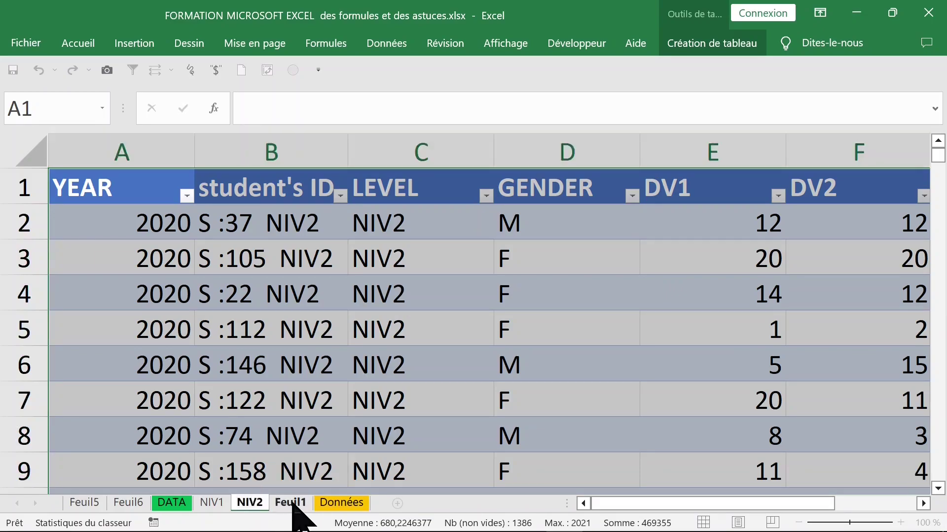
pyautogui.click(427, 331)
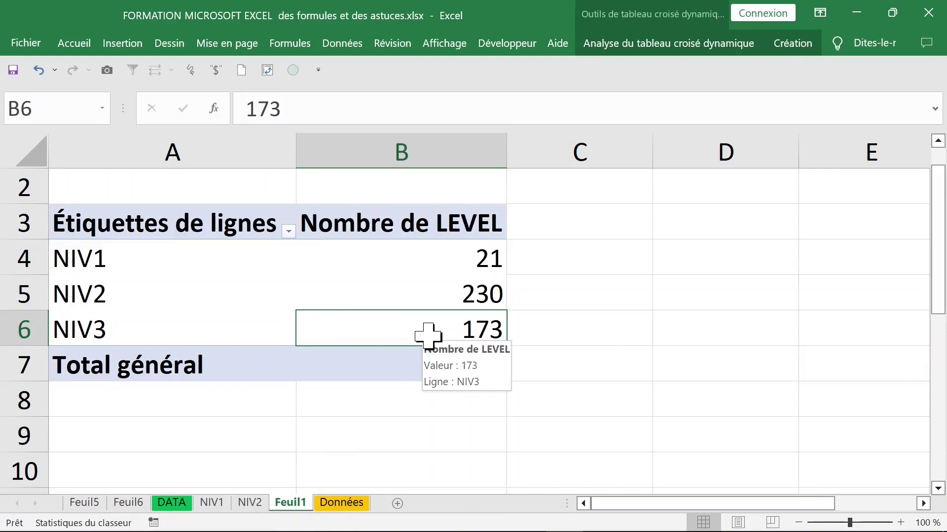
pyautogui.scroll(-1, 428, 336)
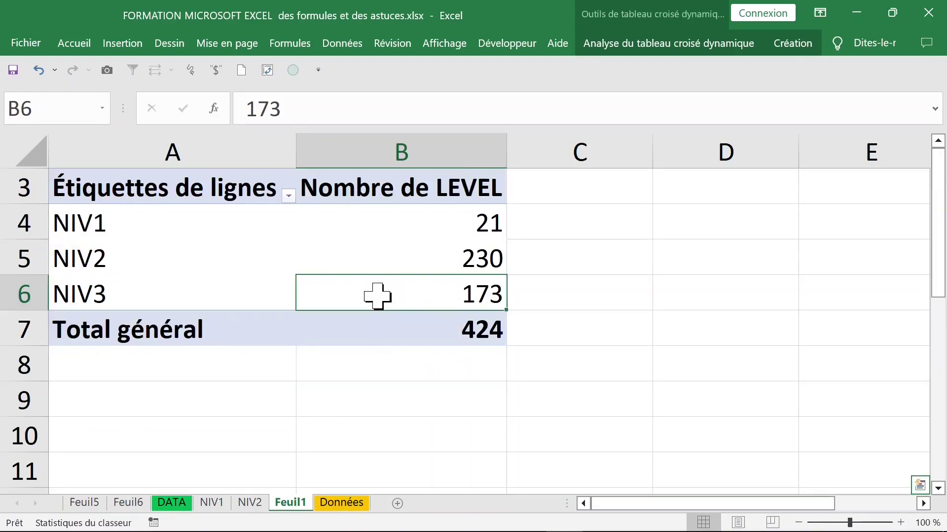
pyautogui.doubleClick(377, 296)
pyautogui.doubleClick(291, 503)
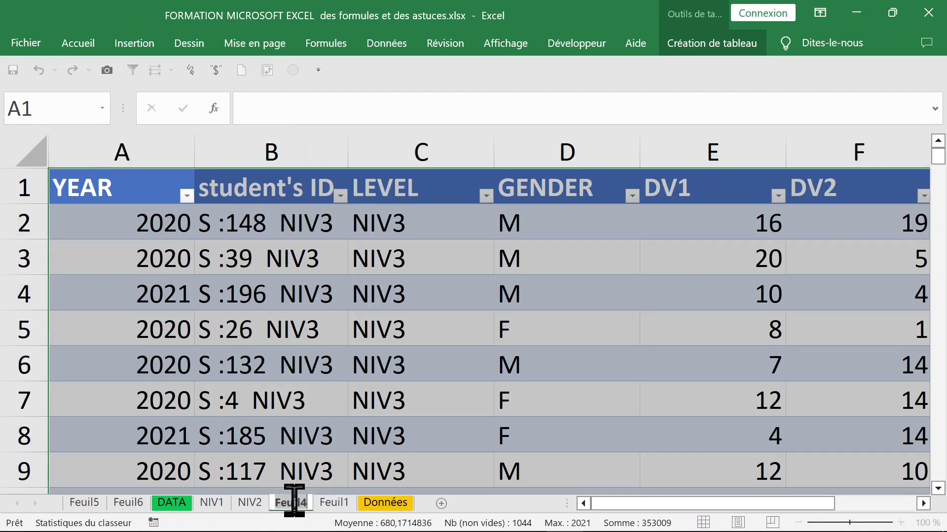
pyautogui.write('NIV3')
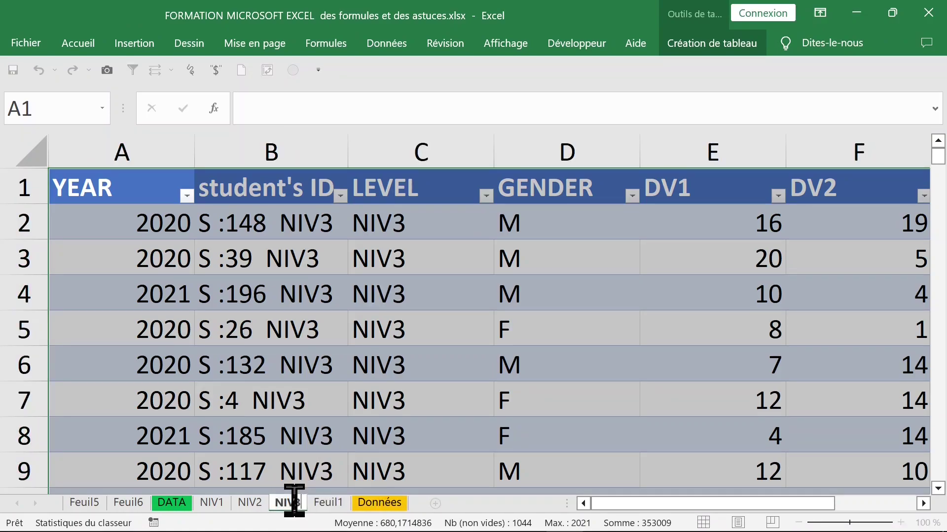
pyautogui.click(392, 369)
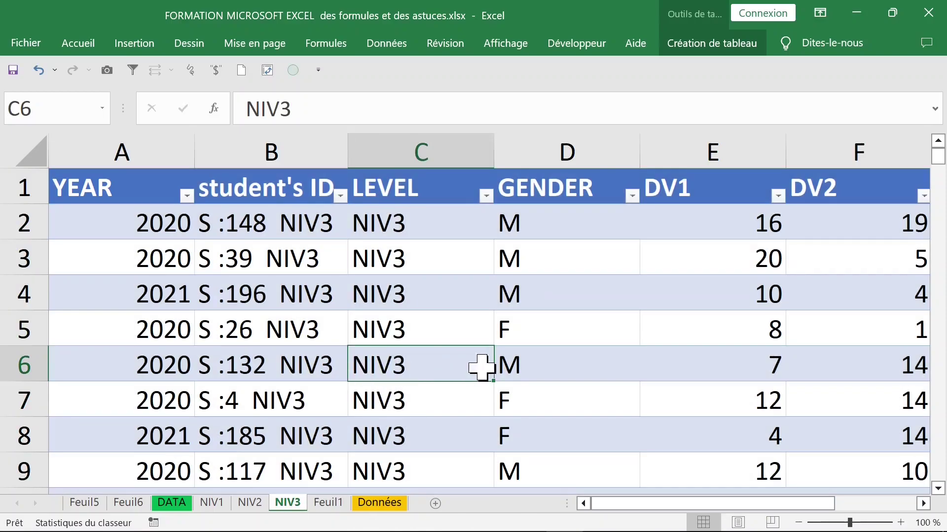
# Autofit all column widths on the NIV3 and NIV2 sheets to their contents
pyautogui.click(12, 145)
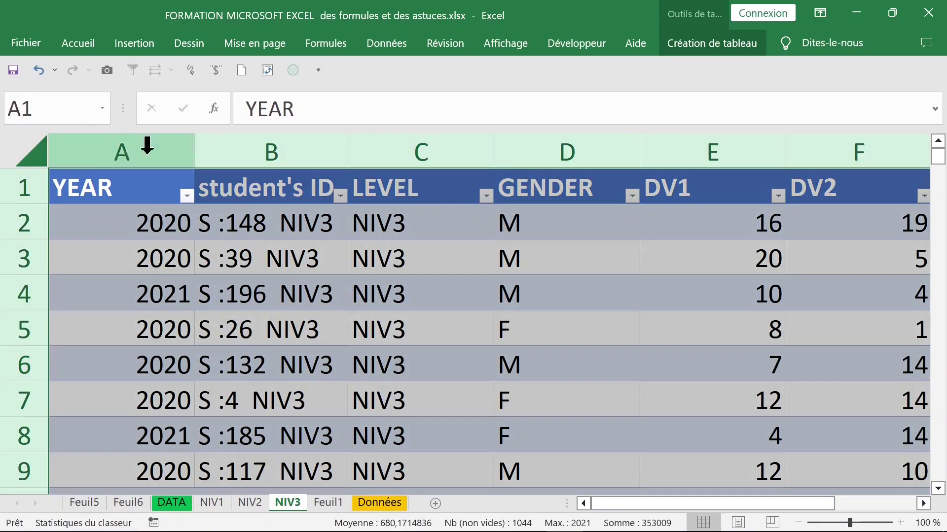
pyautogui.doubleClick(192, 153)
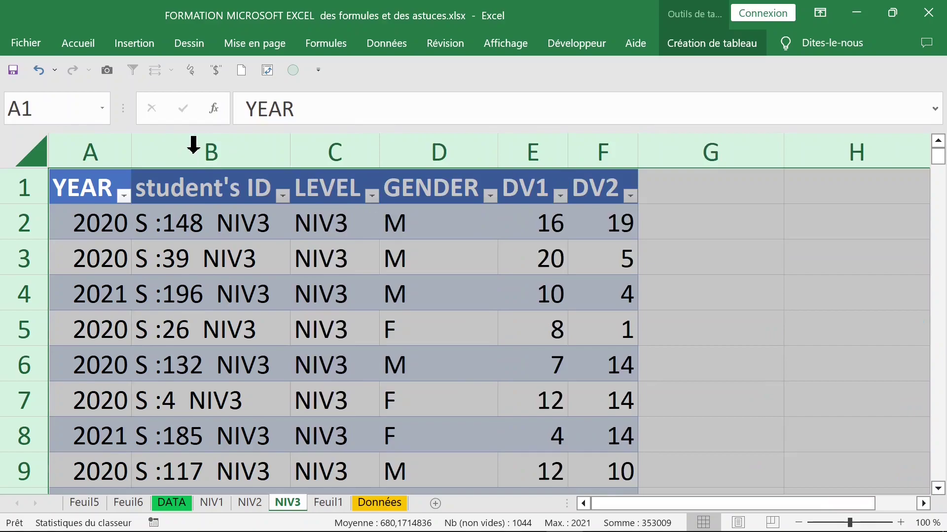
pyautogui.click(257, 502)
pyautogui.click(196, 295)
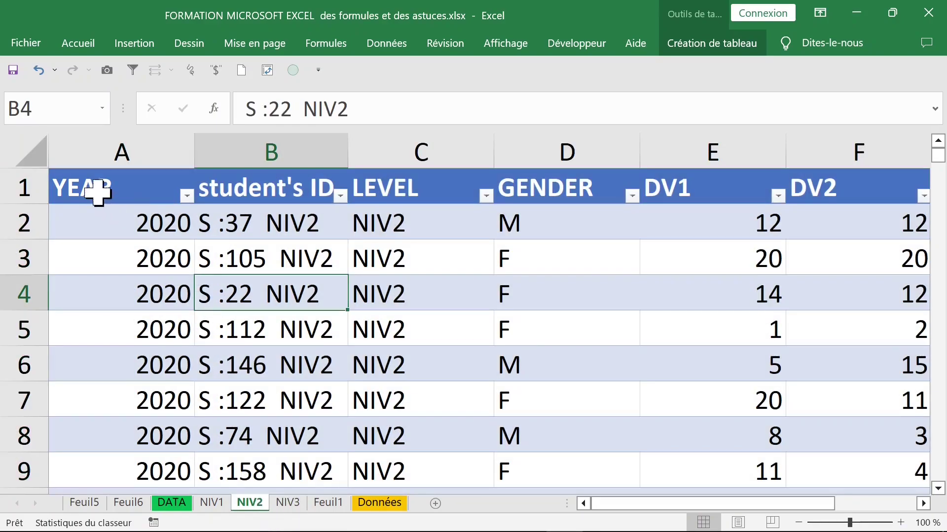
pyautogui.click(29, 152)
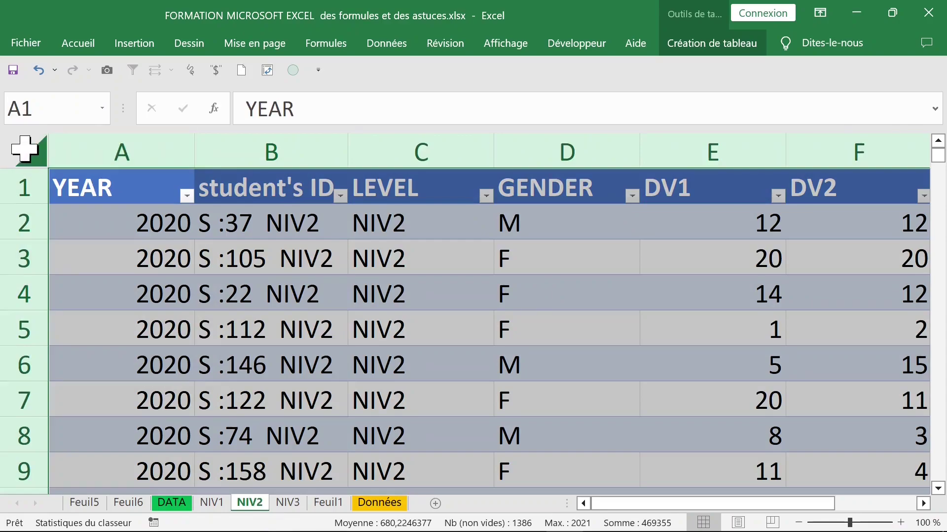
pyautogui.doubleClick(193, 148)
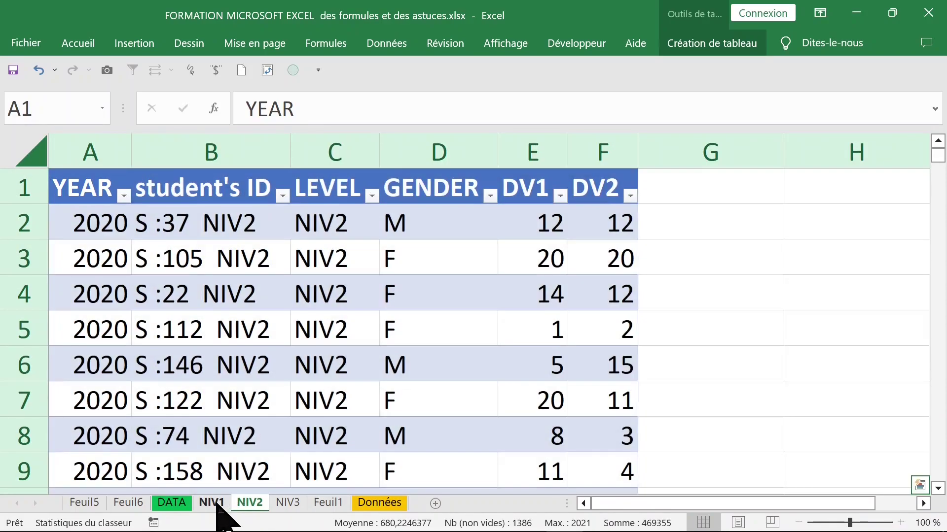
# Autofit all column widths on the NIV1 sheet to their contents
pyautogui.click(216, 504)
pyautogui.click(270, 365)
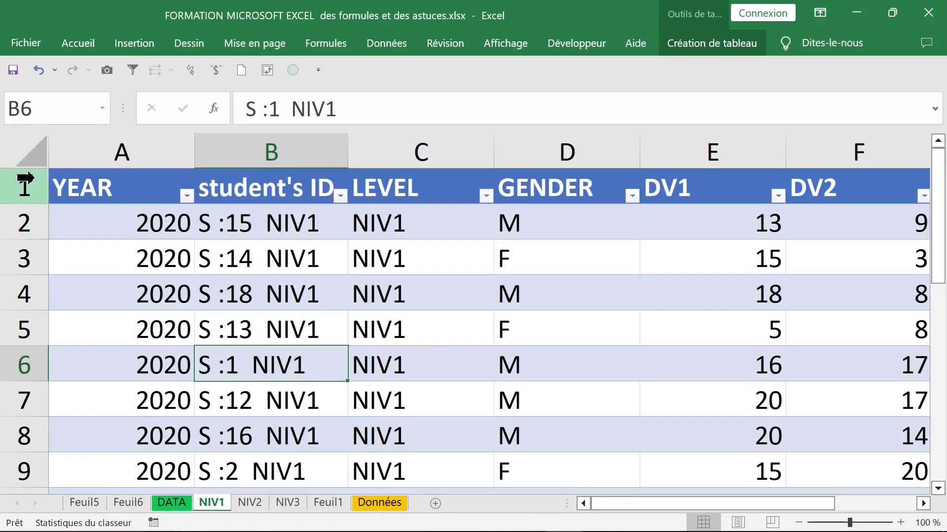
pyautogui.click(22, 151)
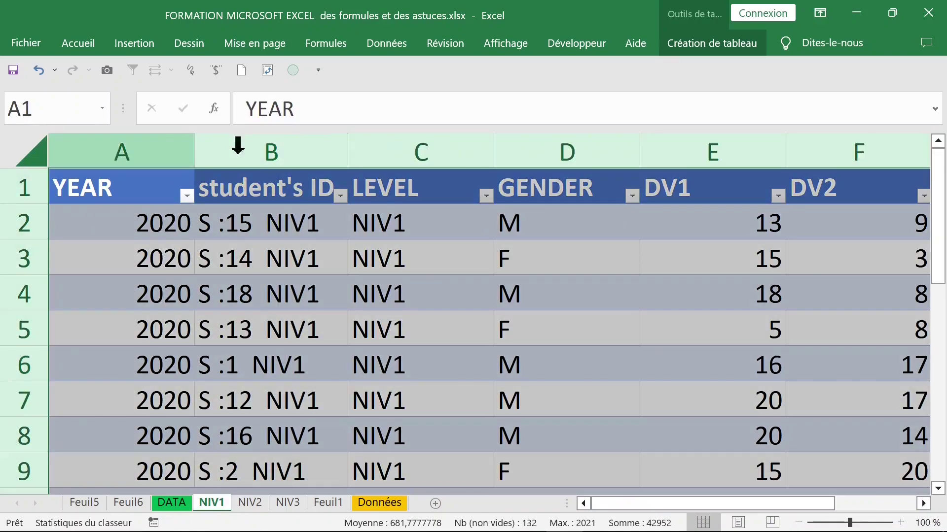
pyautogui.doubleClick(195, 152)
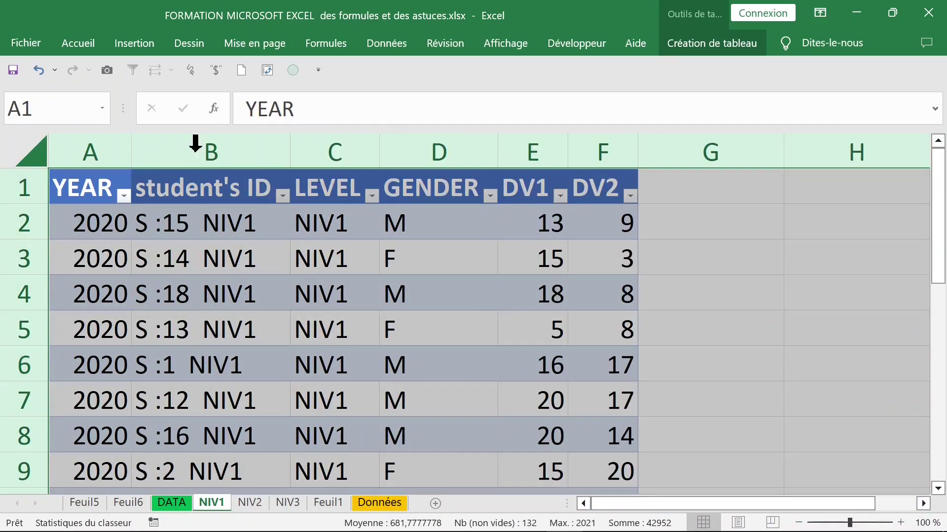
# Review the extracted records on the NIV1, NIV2 and NIV3 sheets and return to the Feuil1 pivot table
pyautogui.click(285, 296)
pyautogui.scroll(-2, 271, 334)
pyautogui.scroll(1, 271, 335)
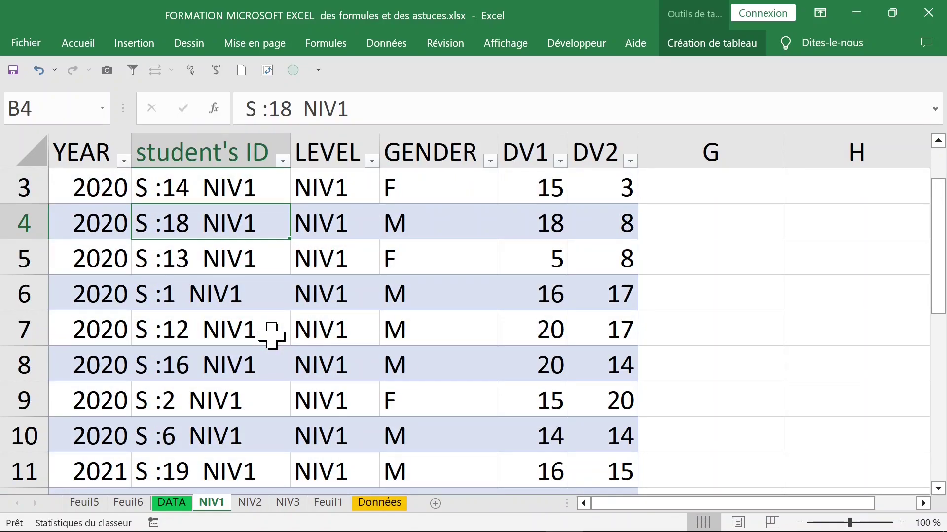
pyautogui.scroll(-2, 272, 335)
pyautogui.scroll(-2, 271, 336)
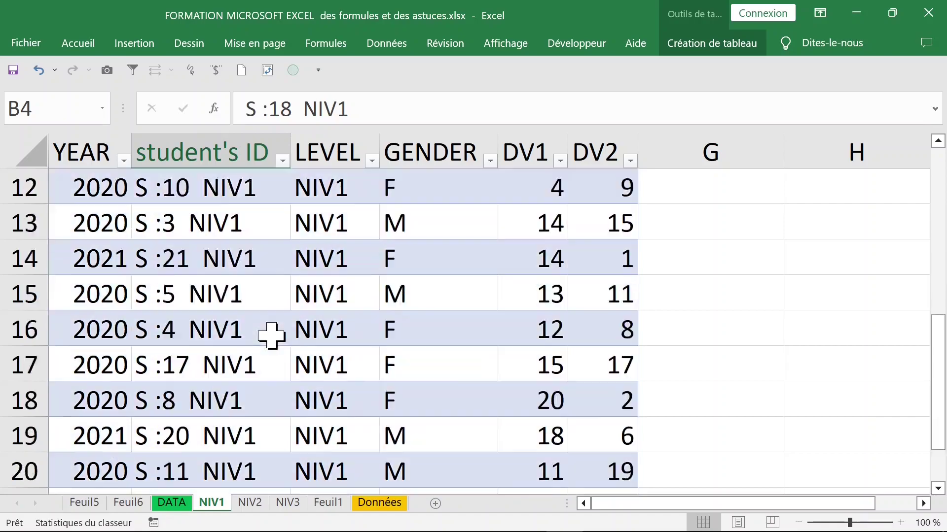
pyautogui.click(248, 503)
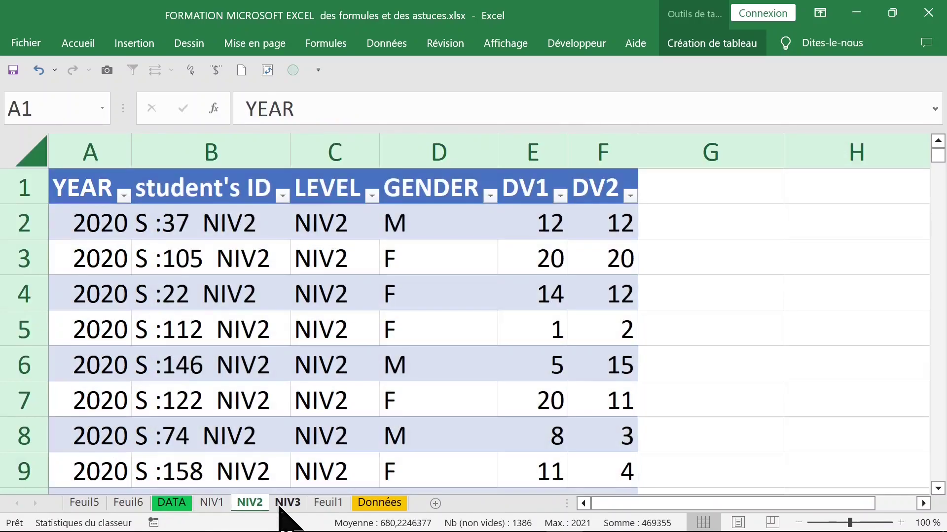
pyautogui.click(284, 503)
pyautogui.click(328, 504)
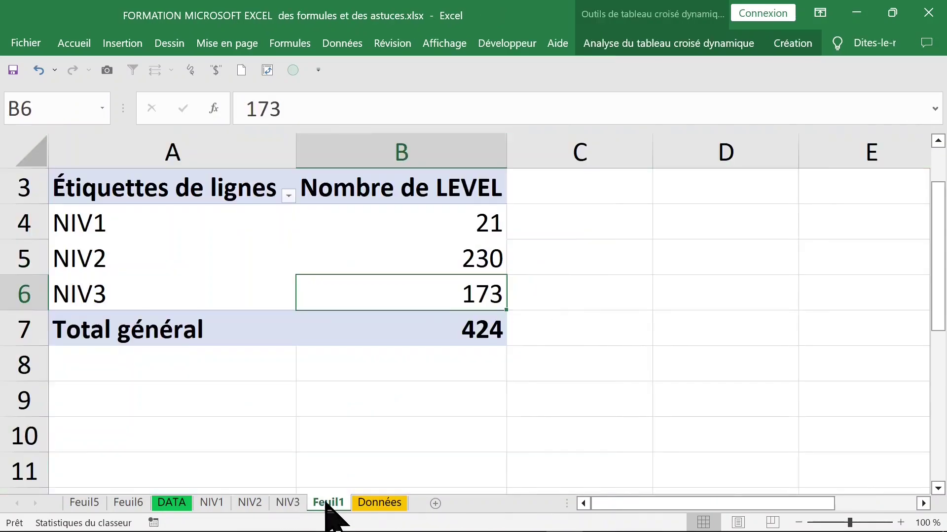
pyautogui.click(287, 504)
pyautogui.click(249, 504)
pyautogui.click(211, 504)
pyautogui.click(249, 503)
pyautogui.click(288, 503)
pyautogui.click(327, 503)
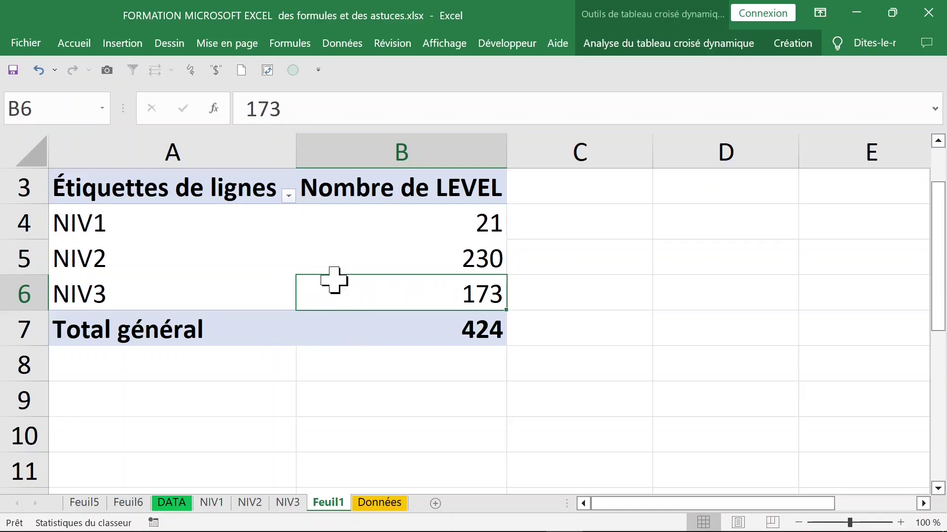
# Add the GENDER field to the columns area of the Feuil1 pivot table and close the field list
pyautogui.rightClick(336, 292)
pyautogui.rightClick(349, 222)
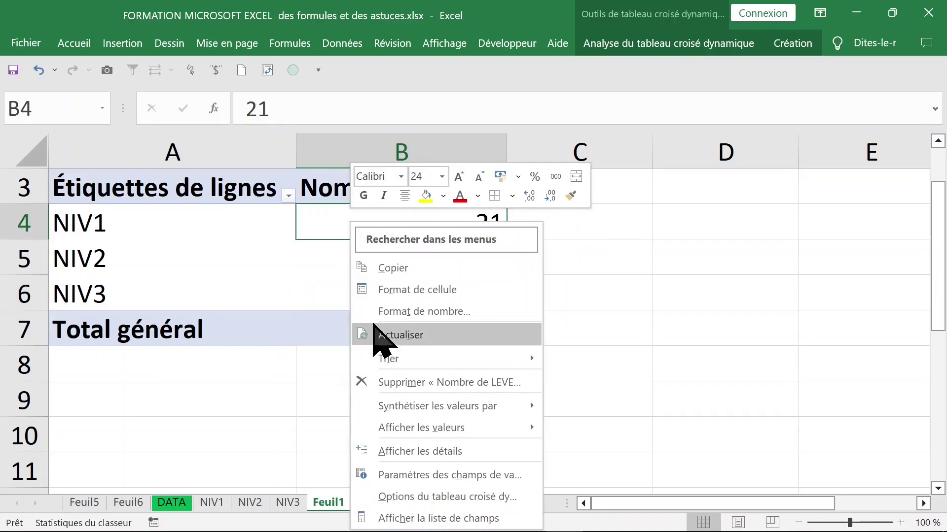
pyautogui.click(395, 518)
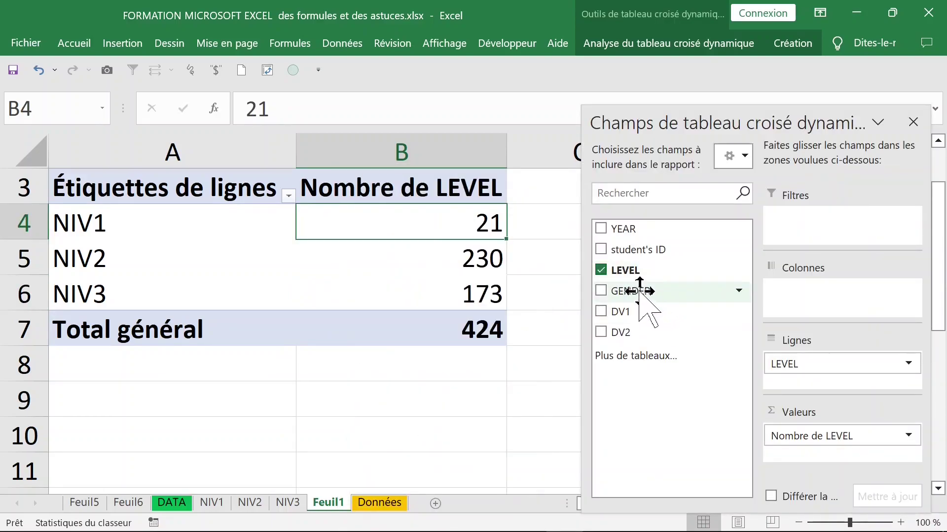
pyautogui.moveTo(639, 291); pyautogui.dragTo(802, 295)
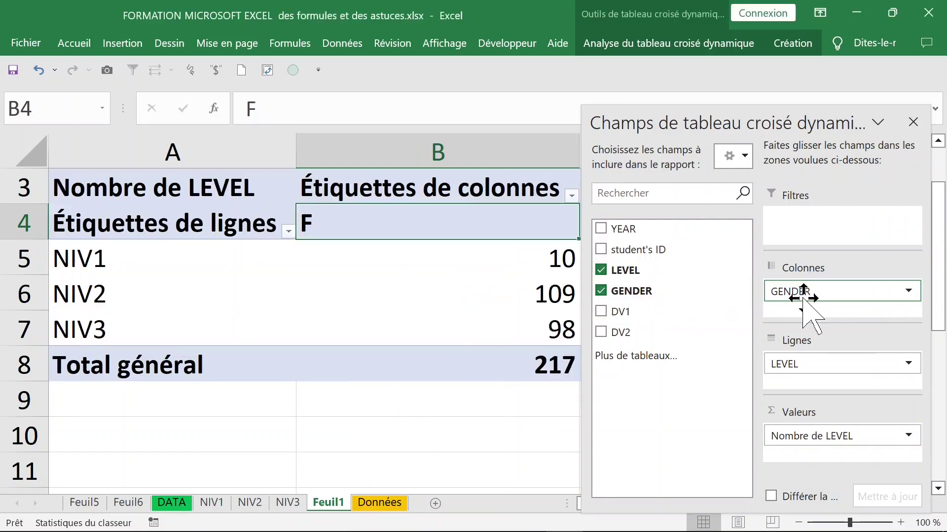
pyautogui.click(912, 122)
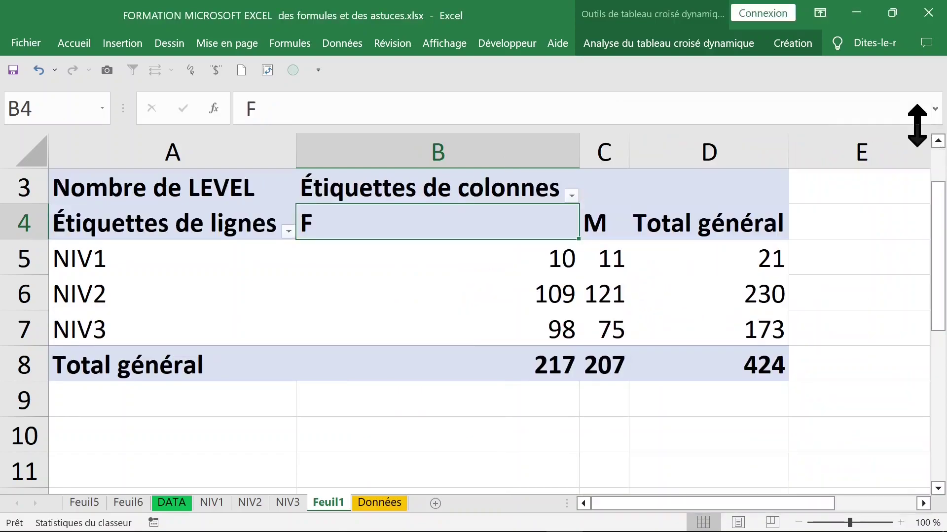
# Change the Feuil1 pivot table's report layout to tabular form
pyautogui.click(644, 48)
pyautogui.click(811, 49)
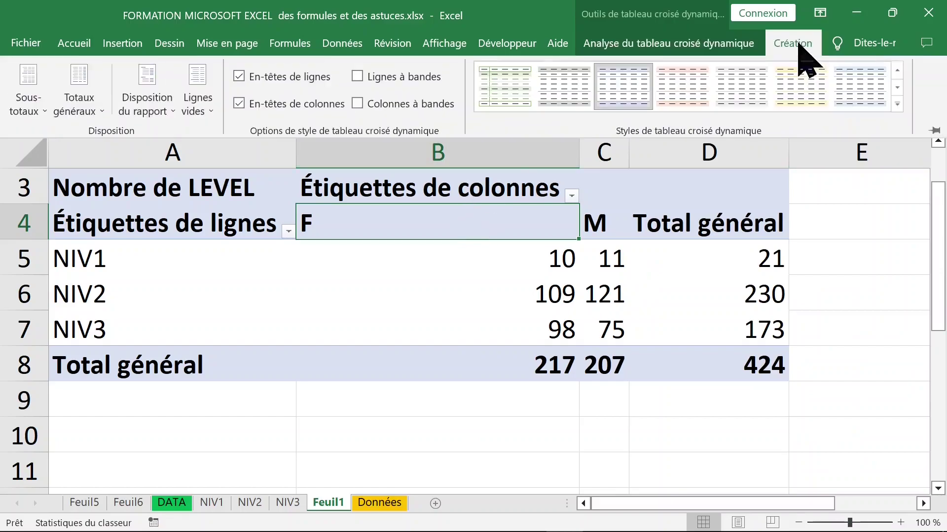
pyautogui.click(155, 123)
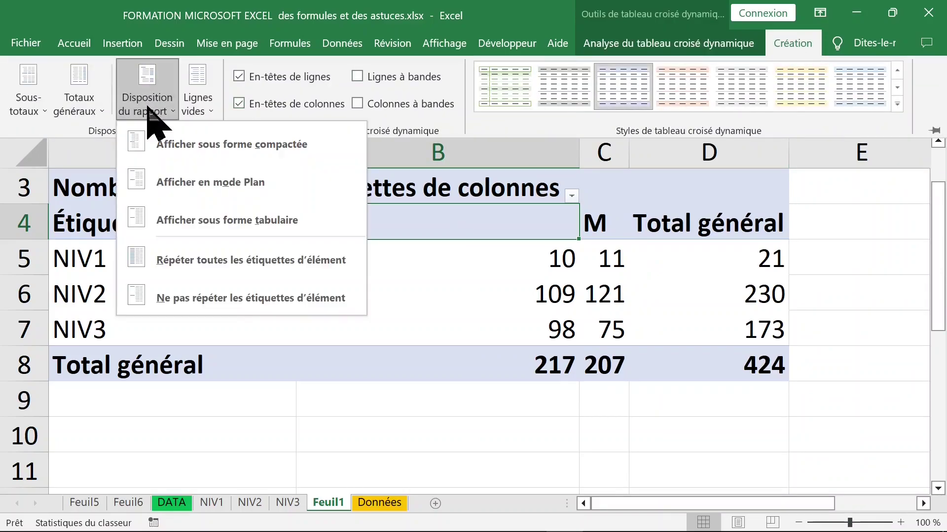
pyautogui.click(170, 219)
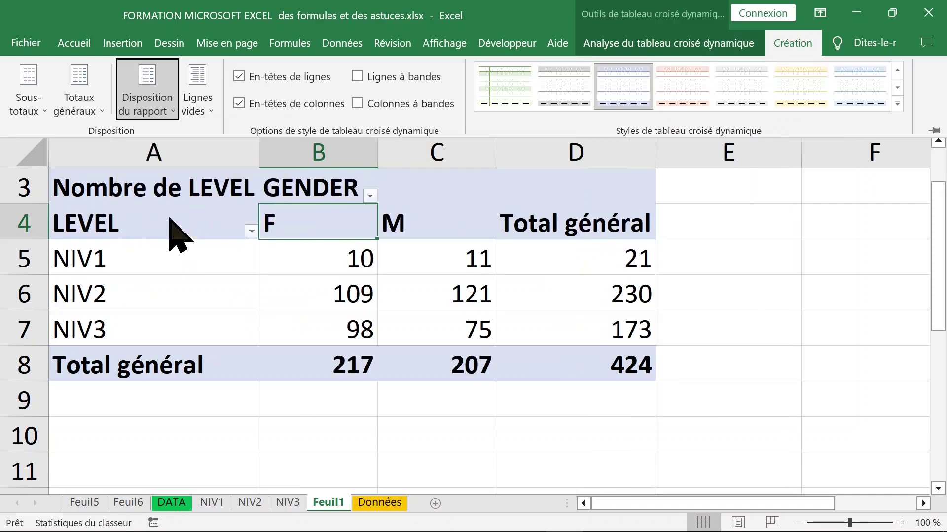
# Examine the pivot table's LEVEL and GENDER headings and the counts for each level and gender
pyautogui.click(194, 190)
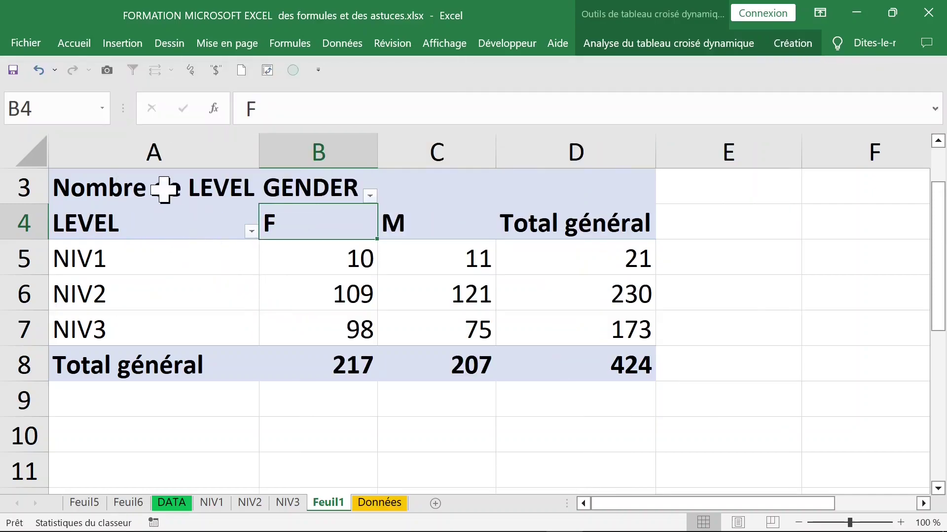
pyautogui.click(158, 187)
pyautogui.moveTo(321, 249); pyautogui.dragTo(629, 345)
pyautogui.click(309, 222)
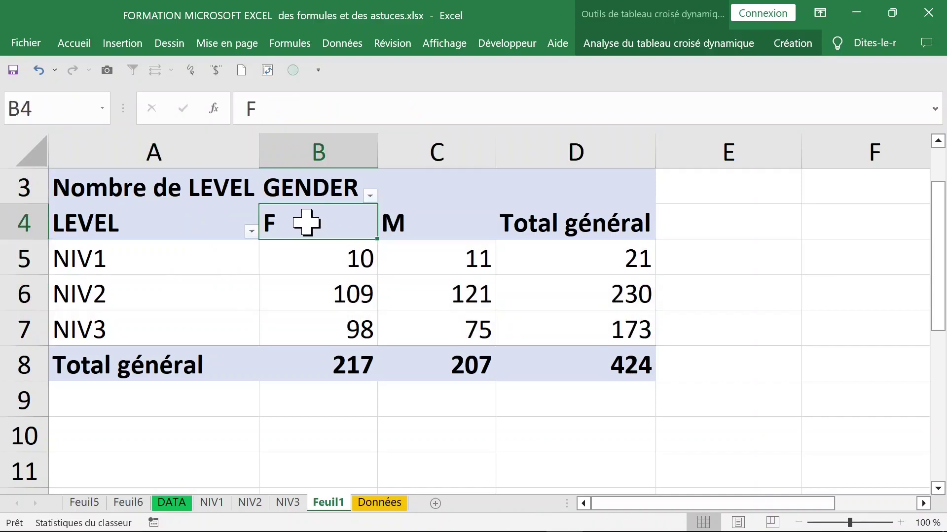
pyautogui.click(12, 219)
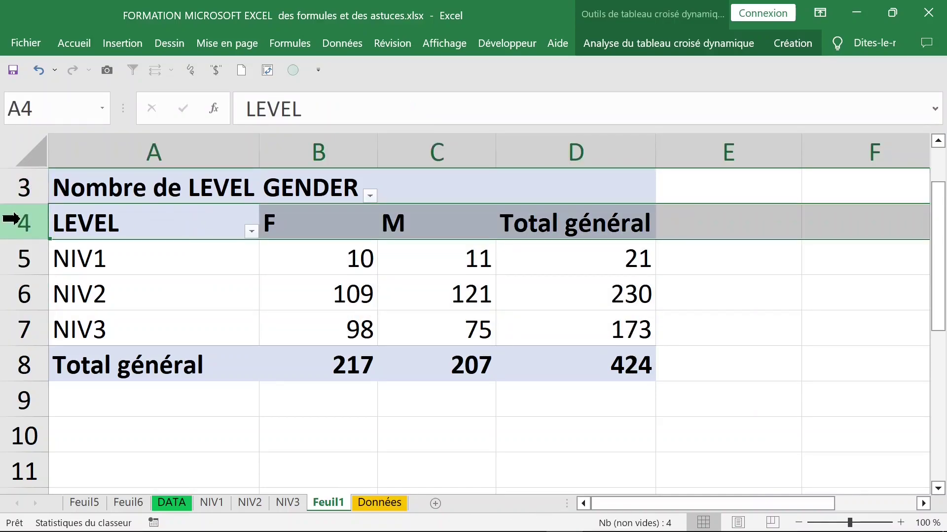
pyautogui.click(115, 141)
pyautogui.moveTo(302, 256); pyautogui.dragTo(605, 356)
pyautogui.click(338, 257)
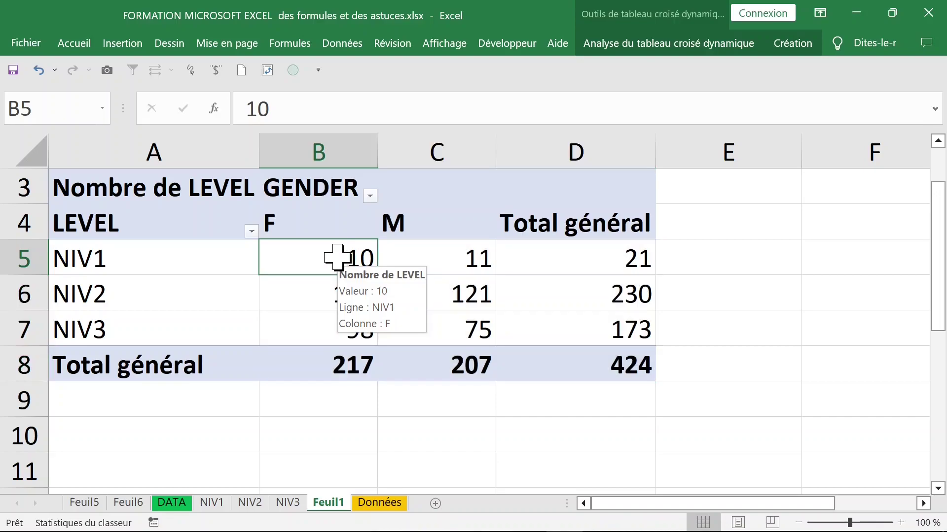
# Extract the detail records behind the F grand total to a new sheet and inspect its GENDER column
pyautogui.click(334, 363)
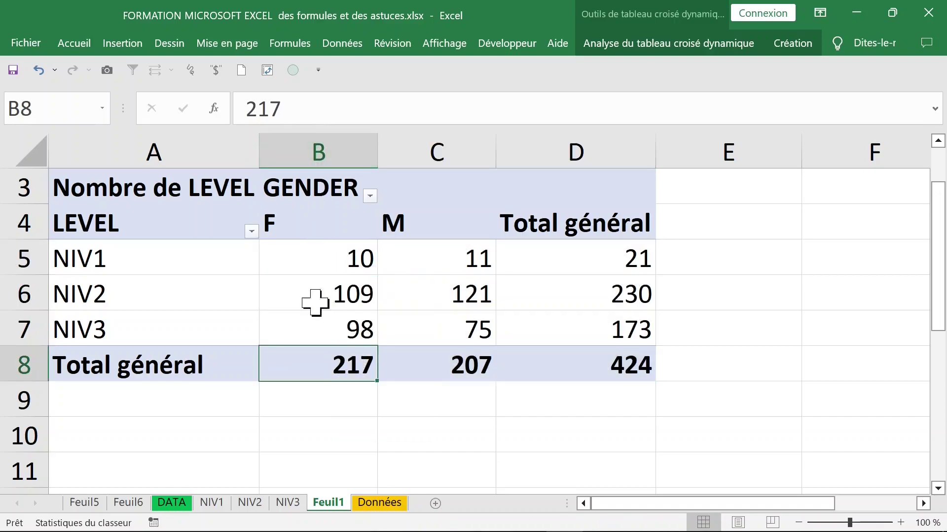
pyautogui.doubleClick(314, 361)
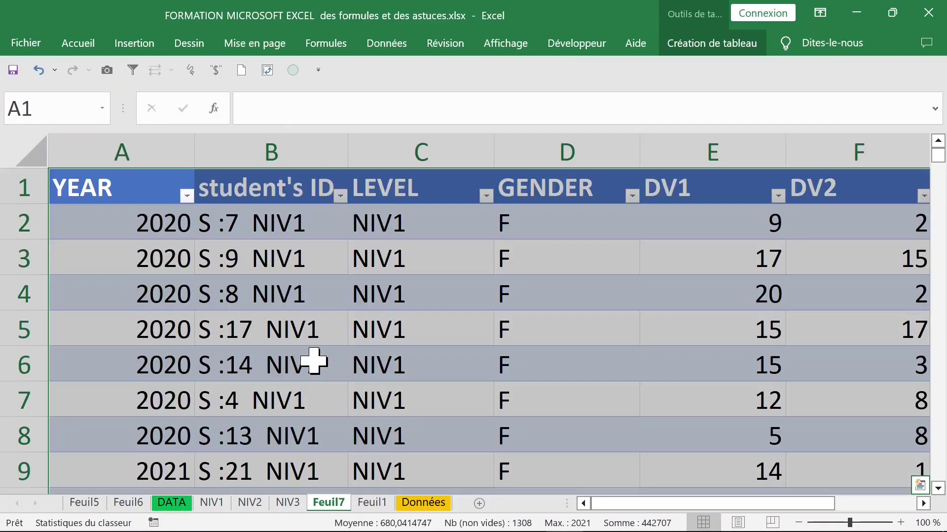
pyautogui.click(547, 215)
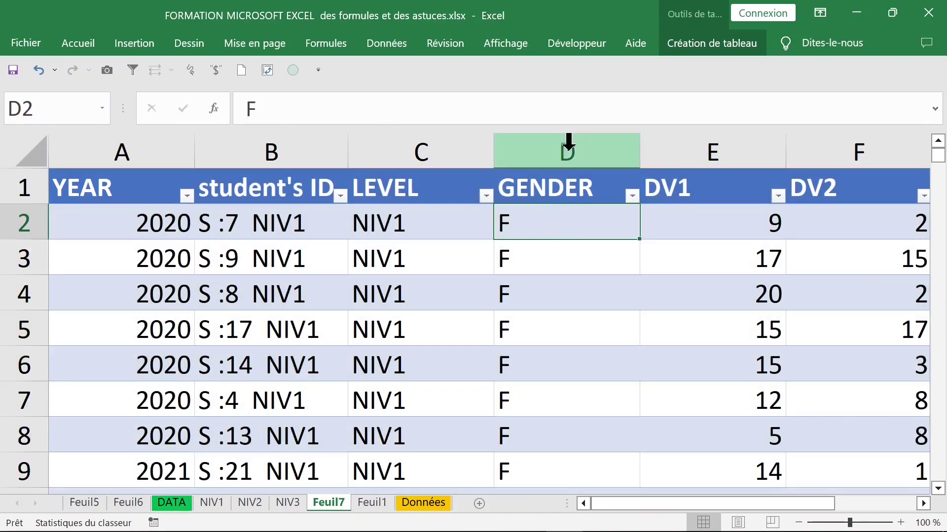
pyautogui.click(567, 142)
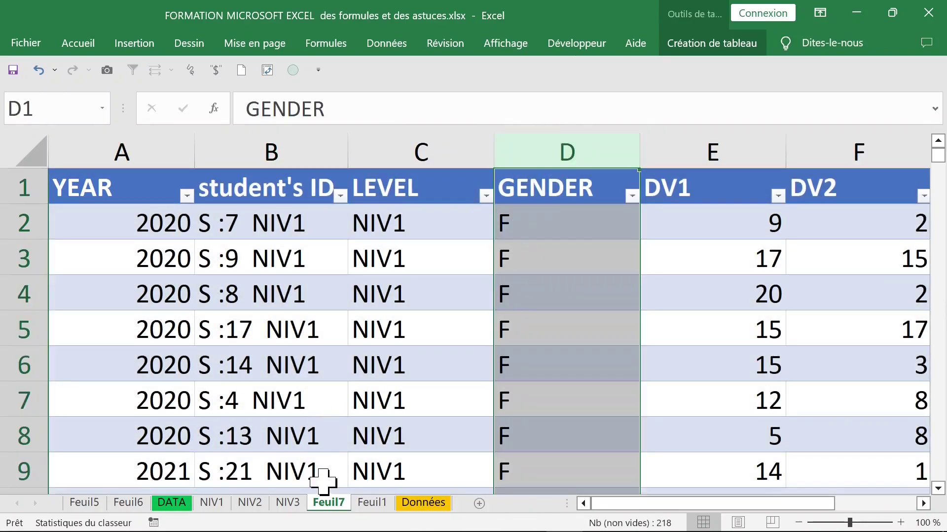
# Delete the sheet holding the extracted F records
pyautogui.rightClick(323, 498)
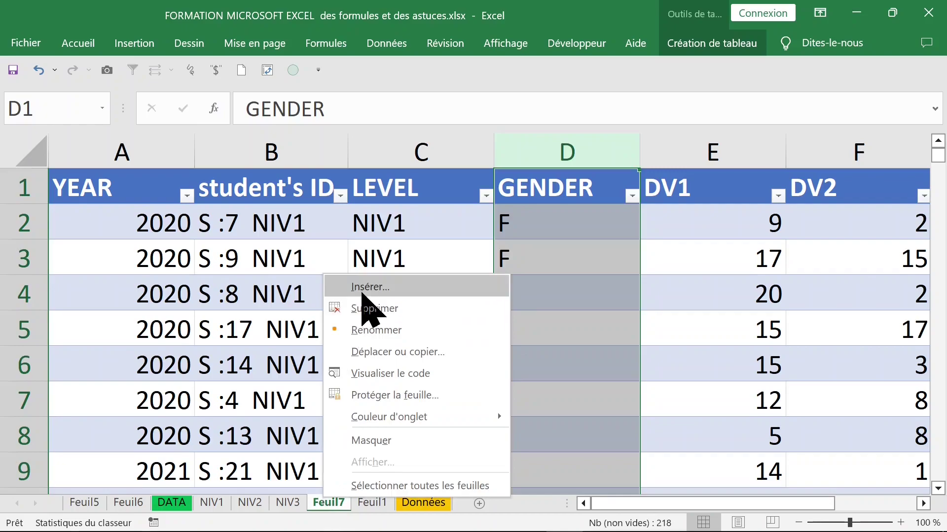
pyautogui.click(371, 308)
pyautogui.click(433, 322)
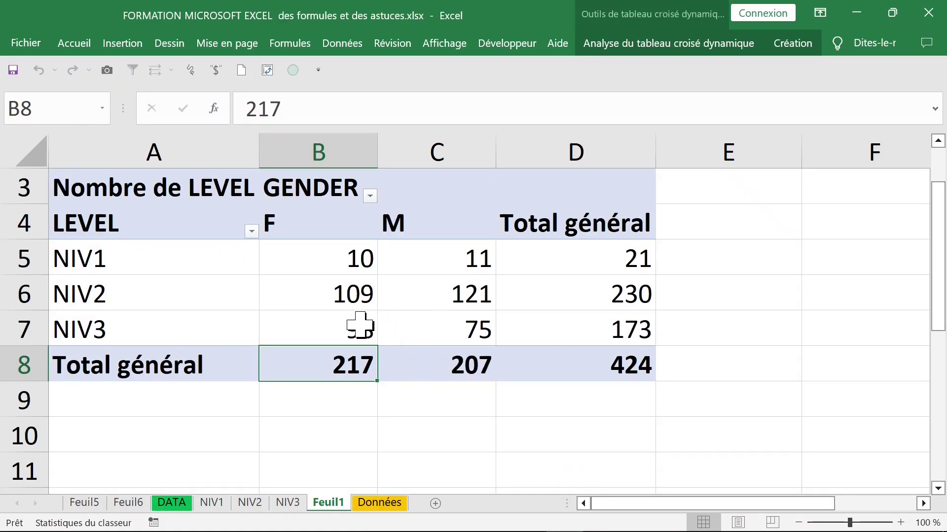
# Extract the detail records behind the M grand total to a new sheet and autofit all its column widths
pyautogui.click(446, 357)
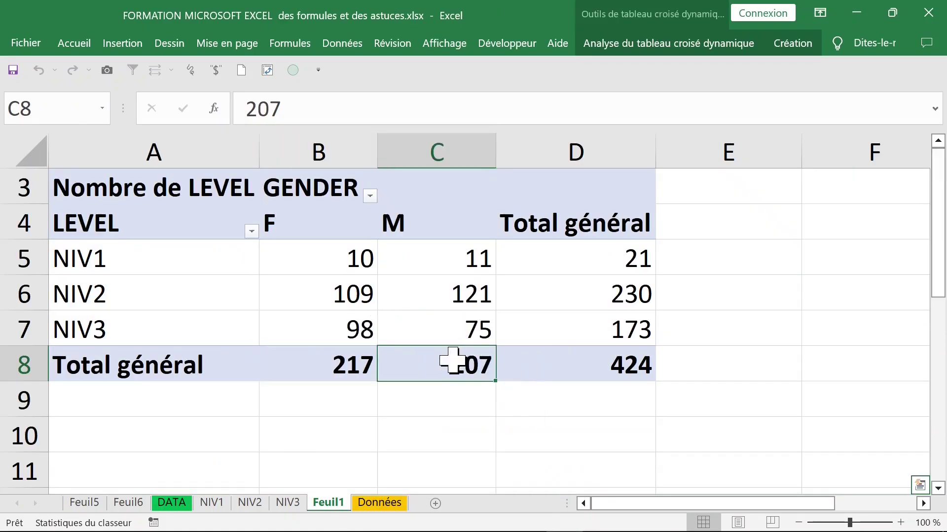
pyautogui.doubleClick(452, 361)
pyautogui.click(544, 153)
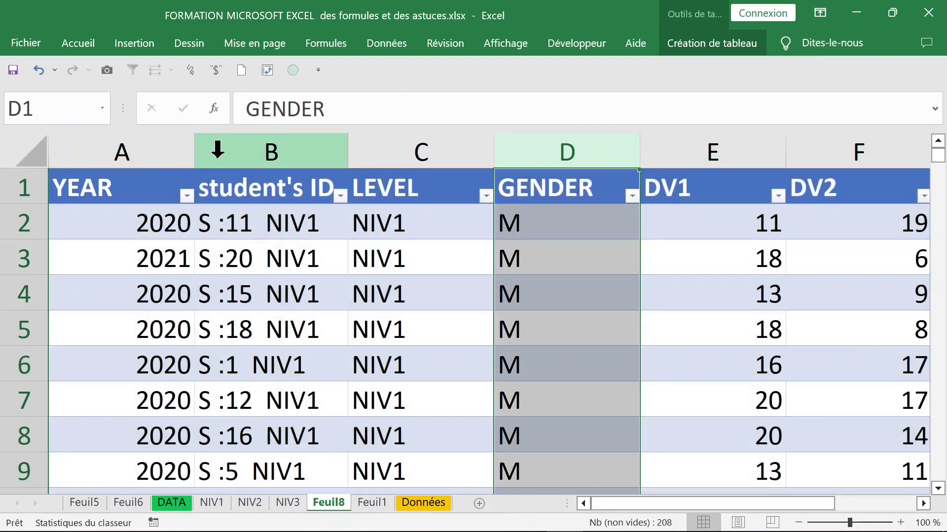
pyautogui.click(196, 155)
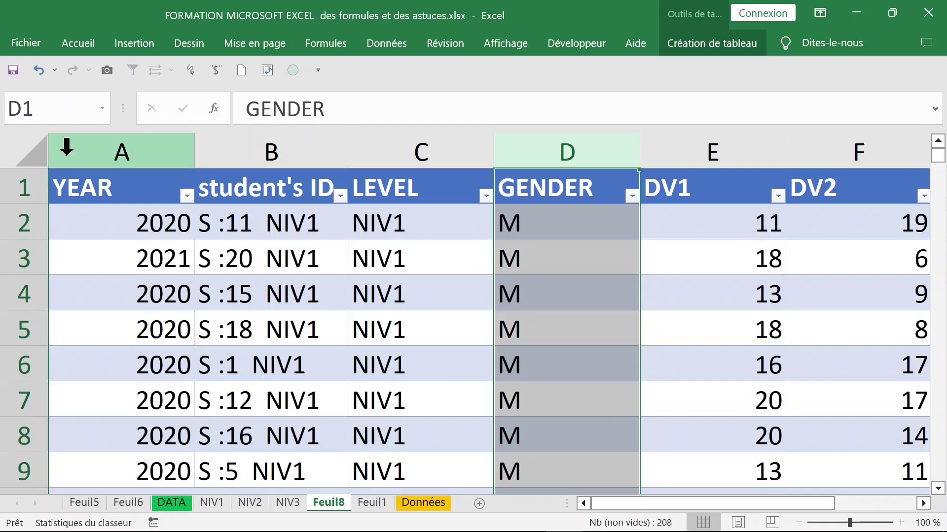
pyautogui.click(25, 151)
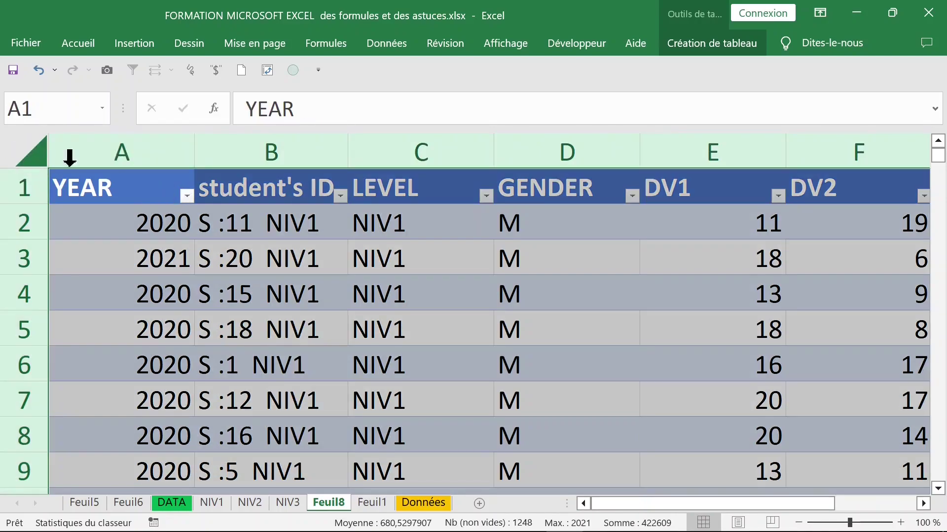
pyautogui.doubleClick(195, 148)
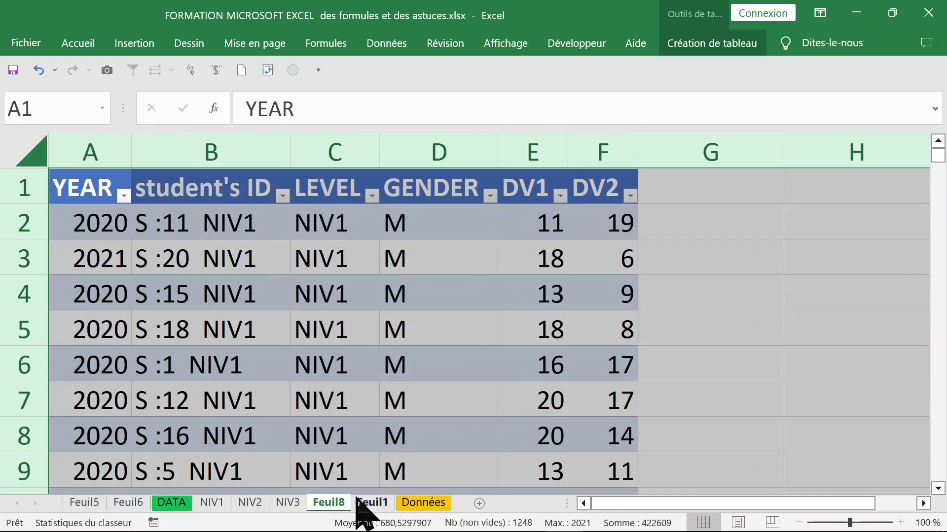
# Delete the sheet holding the extracted M records
pyautogui.rightClick(337, 507)
pyautogui.click(419, 312)
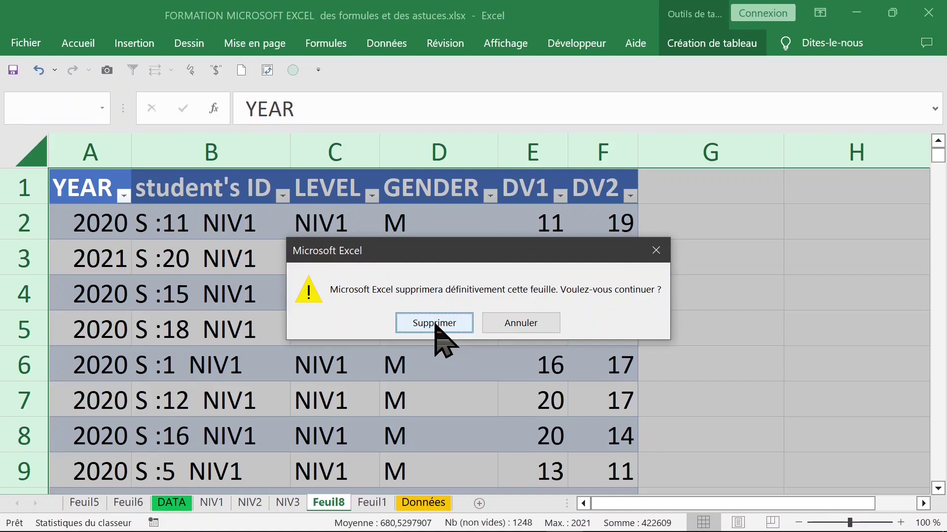
pyautogui.click(434, 323)
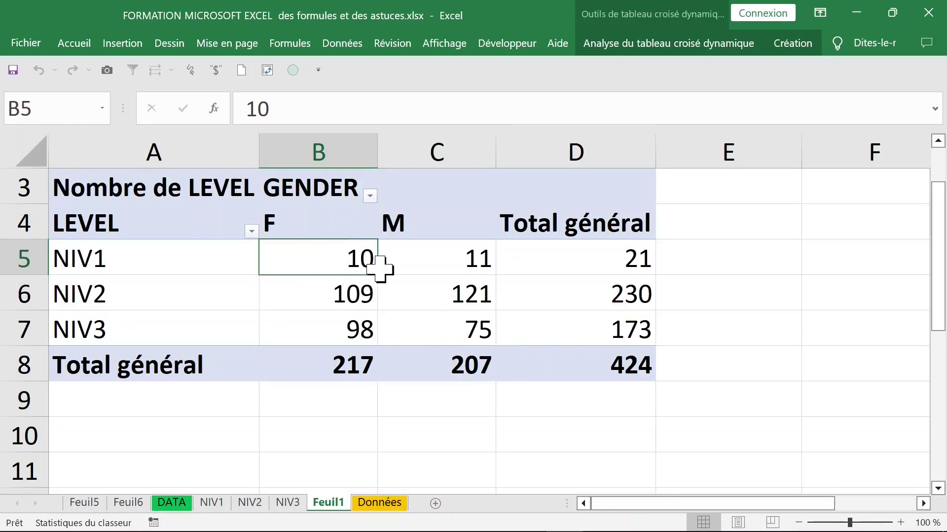
pyautogui.moveTo(359, 260); pyautogui.dragTo(523, 359)
pyautogui.moveTo(135, 271); pyautogui.dragTo(135, 332)
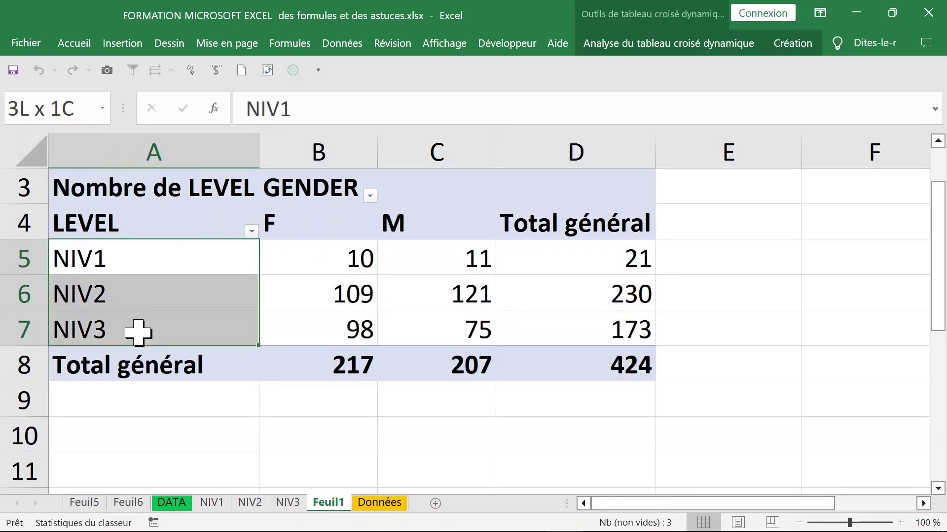
pyautogui.click(296, 219)
# Look over the student table on the Données sheet and insert a pivot table from it on a new worksheet
pyautogui.hotkey('ctrl', 'pagedown')
pyautogui.click(255, 299)
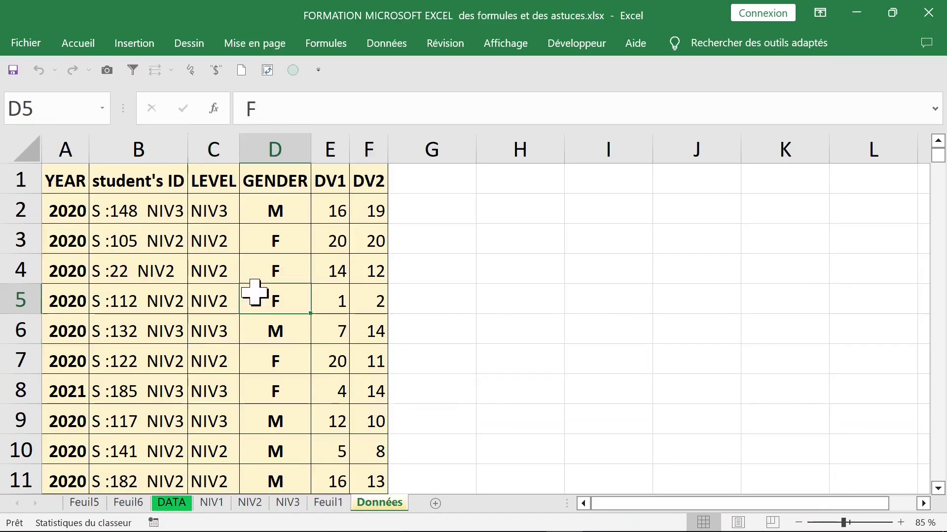
pyautogui.click(148, 216)
pyautogui.click(143, 296)
pyautogui.moveTo(141, 212); pyautogui.dragTo(144, 366)
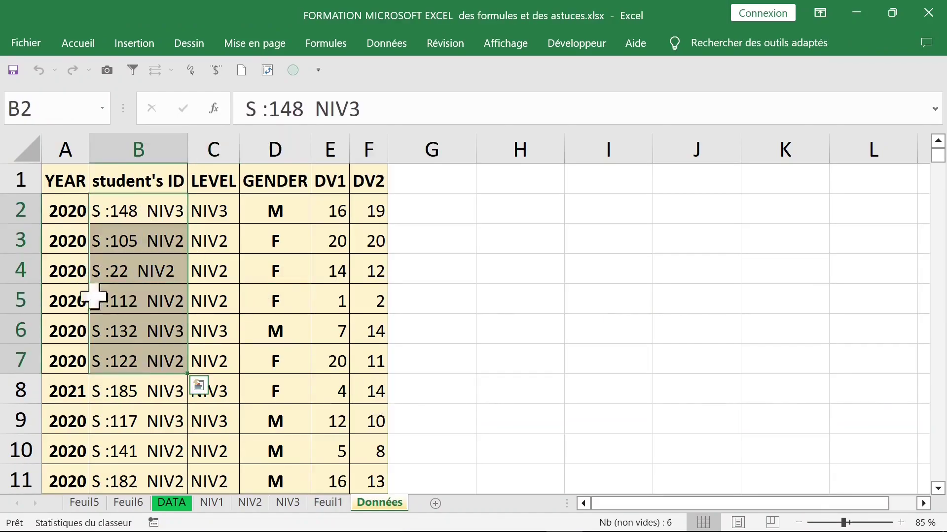
pyautogui.click(74, 302)
pyautogui.click(166, 325)
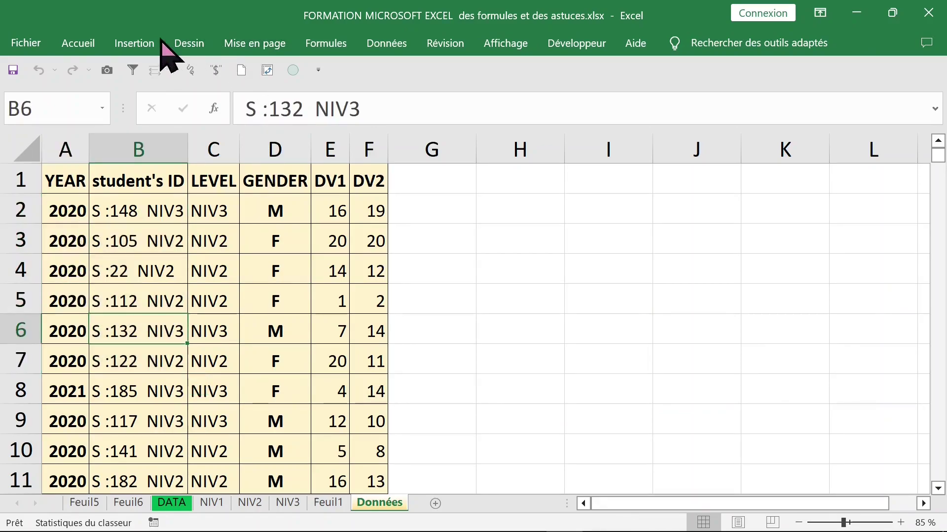
pyautogui.click(134, 44)
pyautogui.click(44, 91)
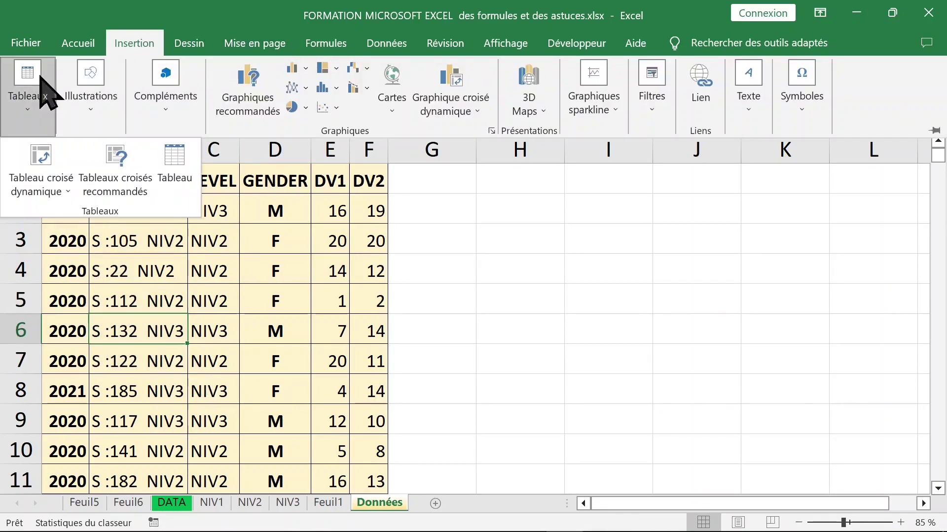
pyautogui.click(42, 171)
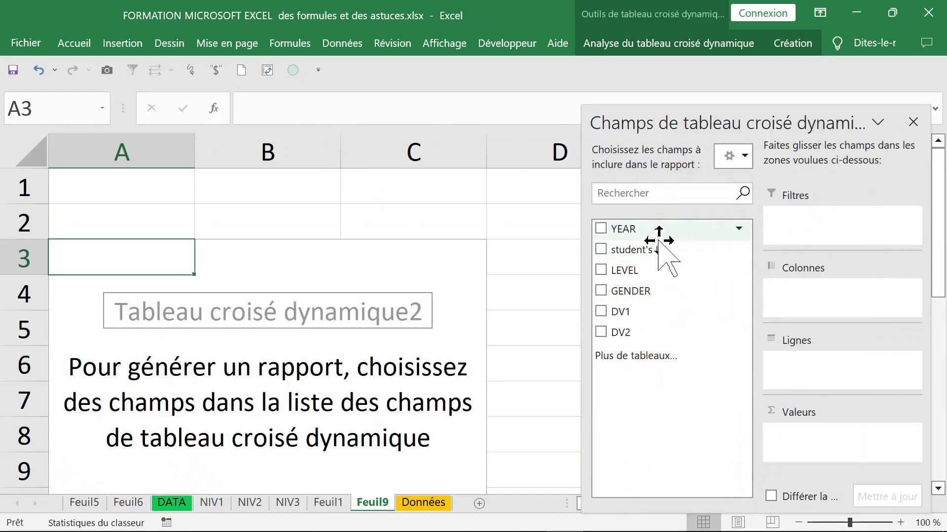
# Try adding YEAR and LEVEL in turn to the pivot table with their default placement, removing each field again
pyautogui.click(627, 230)
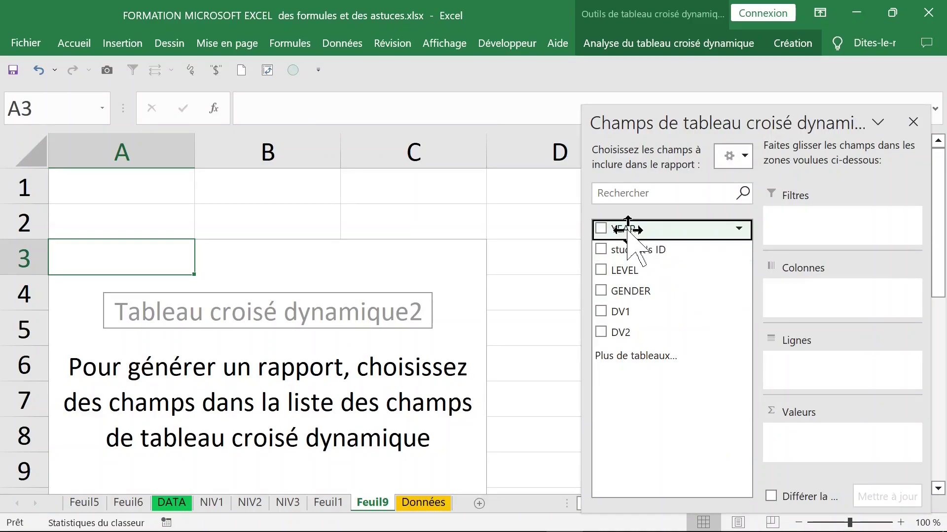
pyautogui.click(600, 229)
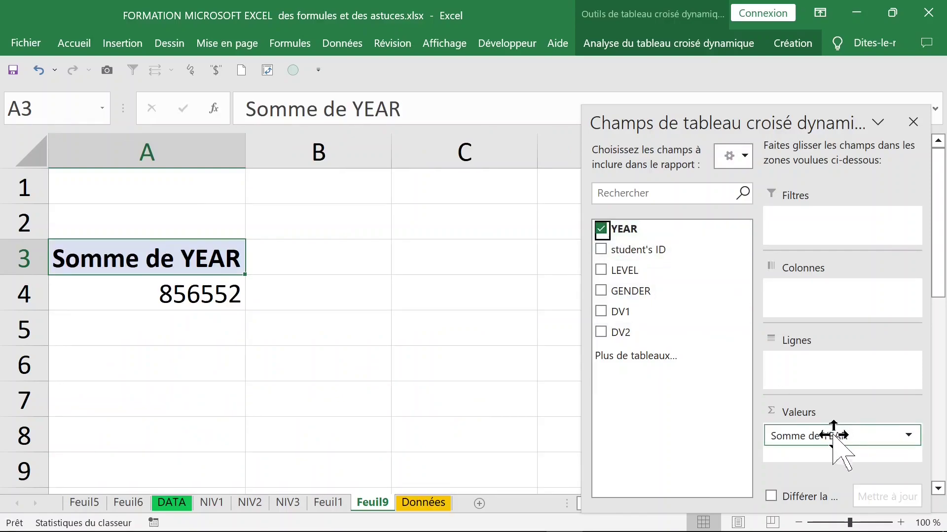
pyautogui.click(423, 502)
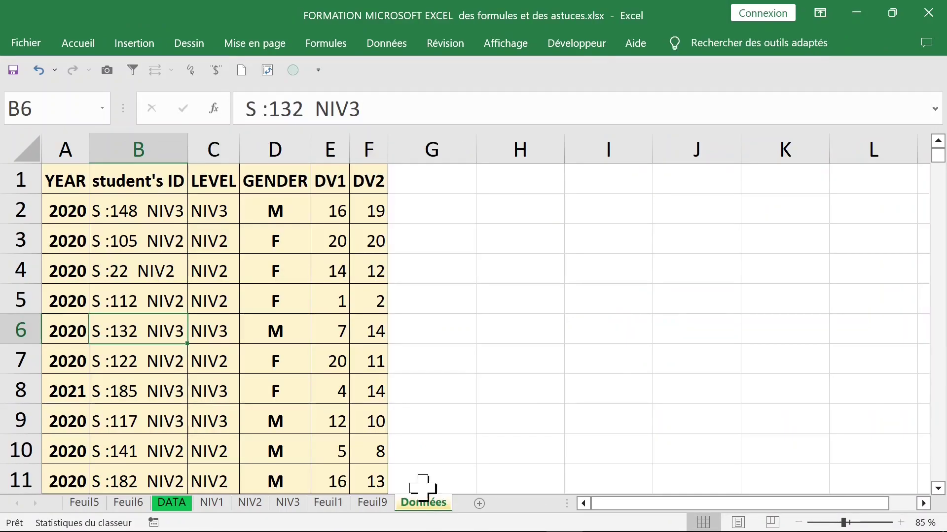
pyautogui.moveTo(68, 207); pyautogui.dragTo(66, 380)
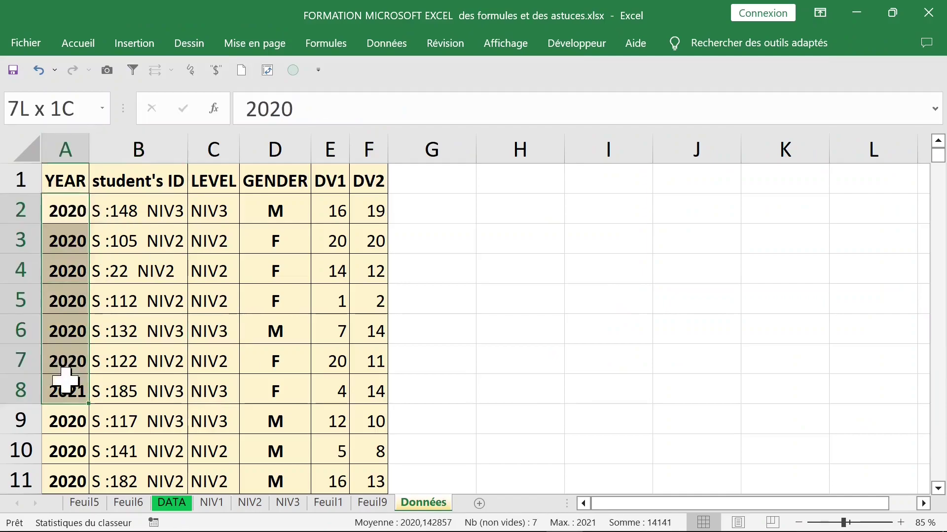
pyautogui.click(203, 331)
pyautogui.click(372, 502)
pyautogui.click(601, 229)
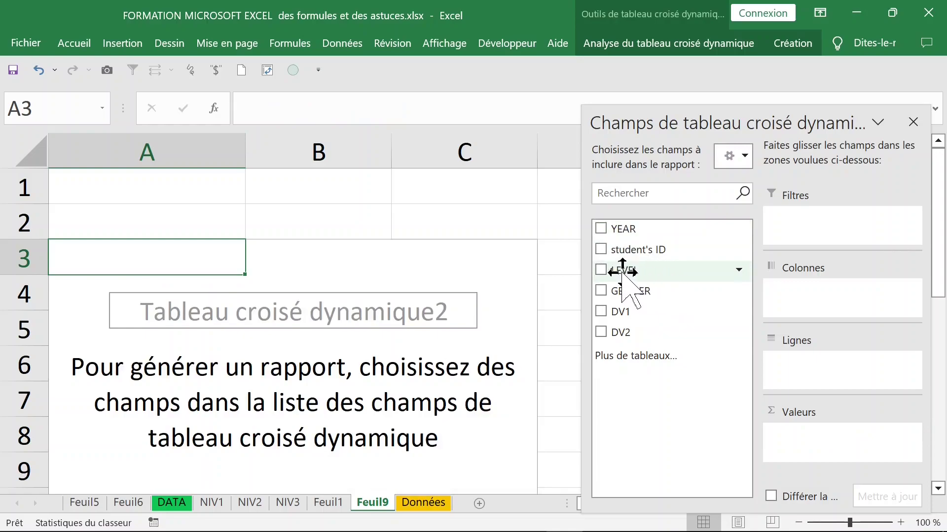
pyautogui.click(600, 270)
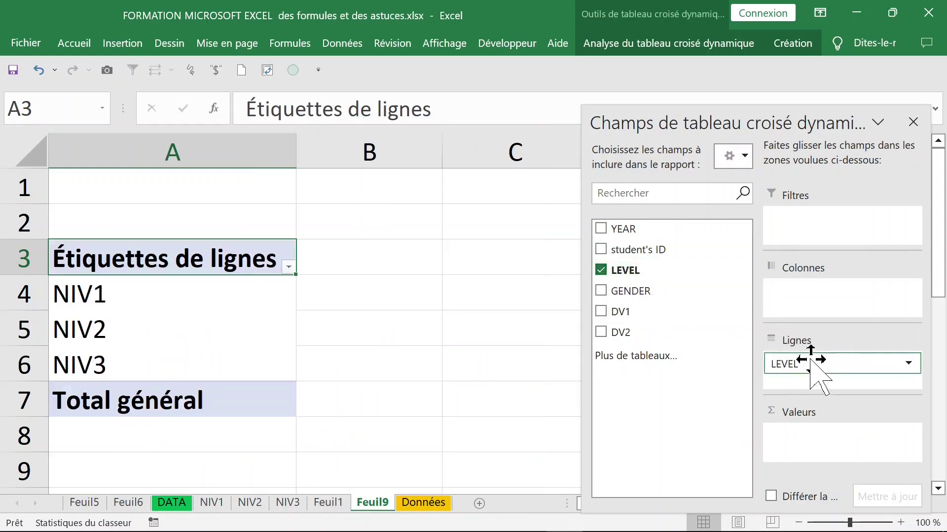
pyautogui.click(601, 271)
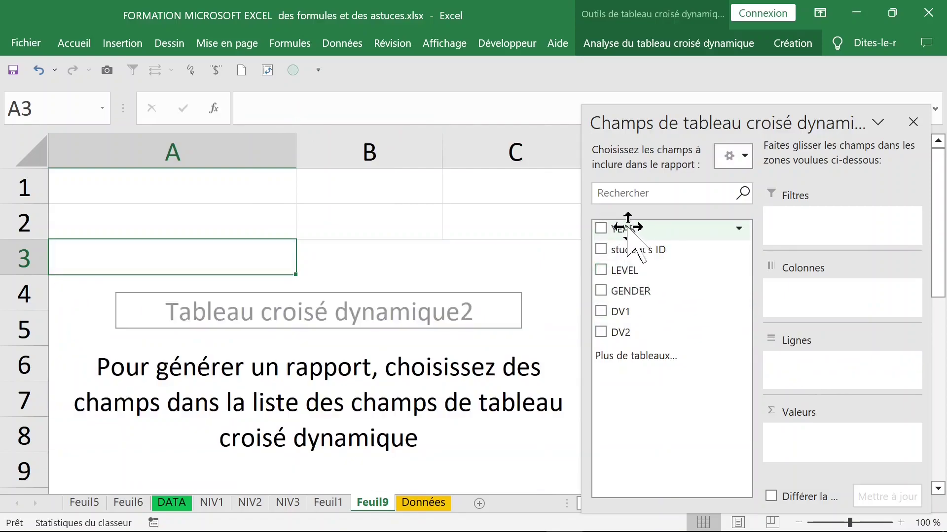
# Place the YEAR field in both the row area and the values area of the pivot table
pyautogui.moveTo(627, 228); pyautogui.dragTo(797, 365)
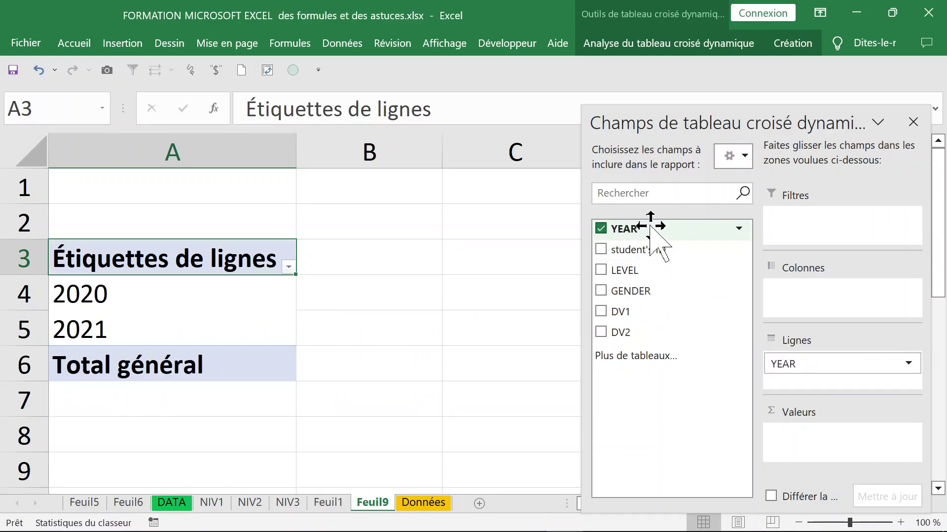
pyautogui.moveTo(649, 232); pyautogui.dragTo(811, 431)
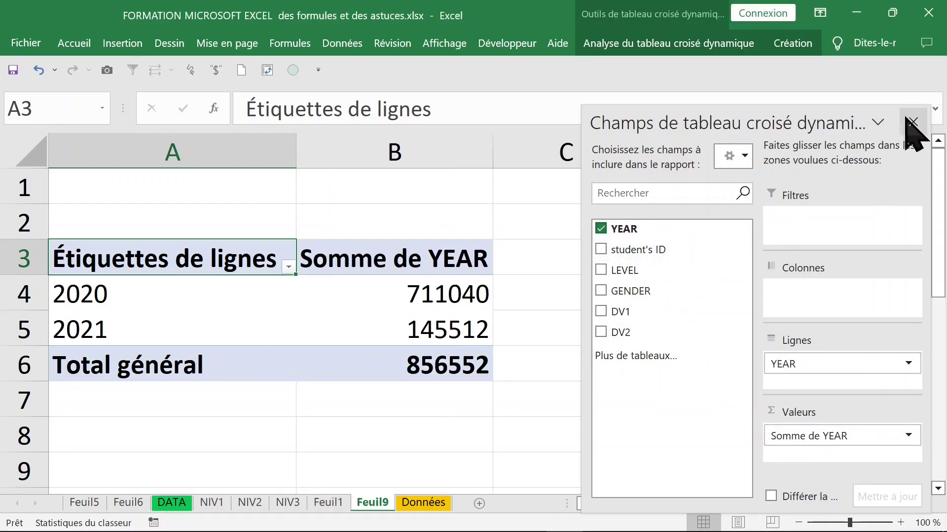
# Examine the summed YEAR values in the pivot table against the YEAR column on the Données sheet
pyautogui.click(408, 261)
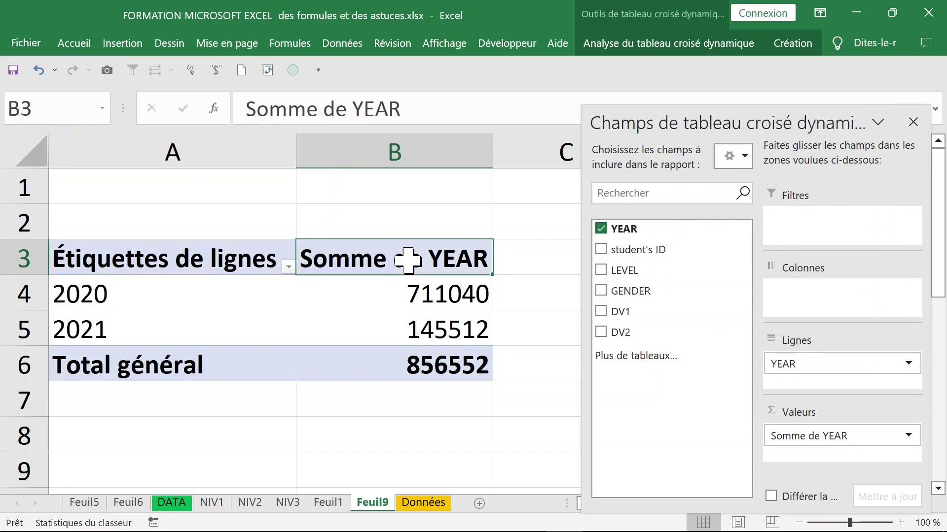
pyautogui.click(404, 292)
pyautogui.click(388, 257)
pyautogui.moveTo(388, 257); pyautogui.dragTo(382, 327)
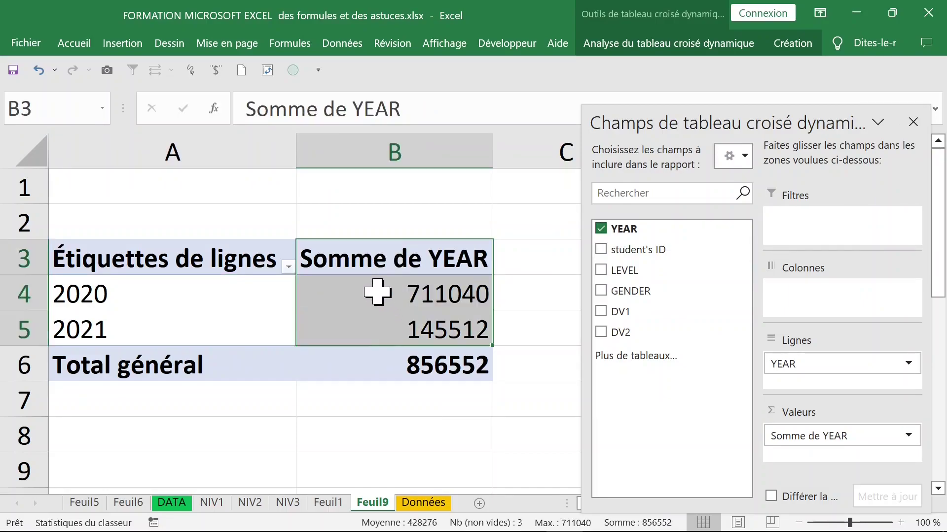
pyautogui.click(377, 291)
pyautogui.click(176, 283)
pyautogui.click(197, 294)
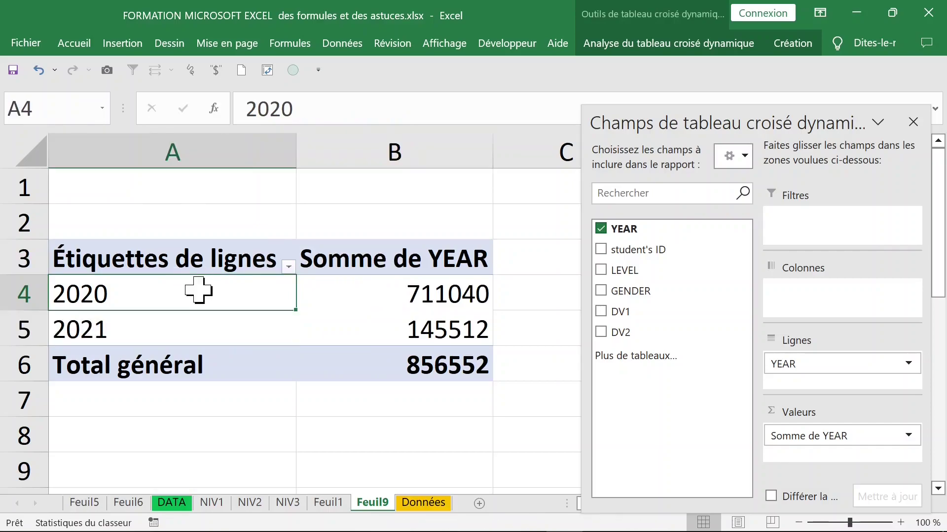
pyautogui.click(428, 502)
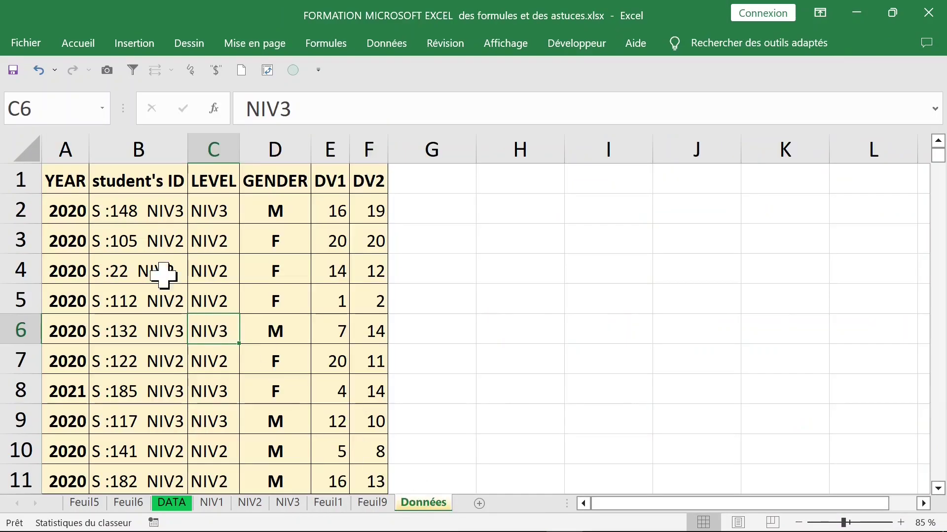
pyautogui.click(71, 209)
pyautogui.moveTo(66, 205); pyautogui.dragTo(76, 422)
pyautogui.click(76, 423)
pyautogui.click(380, 503)
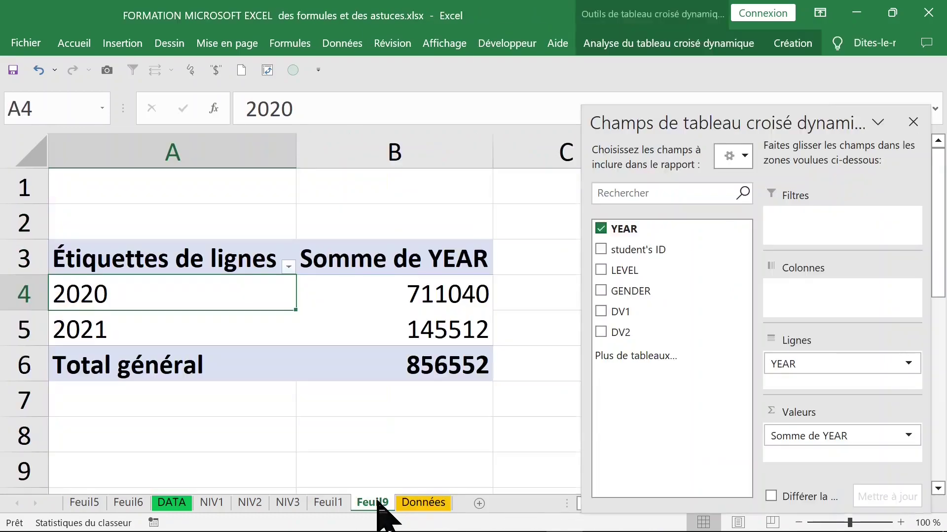
# Try to change the YEAR value field's calculation to Nombre from its header cell, and cancel the settings
pyautogui.click(363, 259)
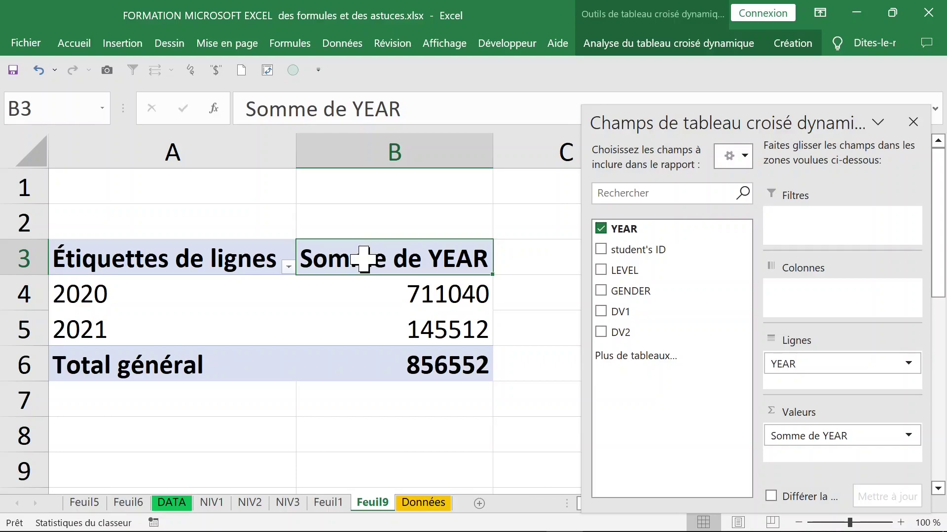
pyautogui.doubleClick(363, 259)
pyautogui.click(840, 122)
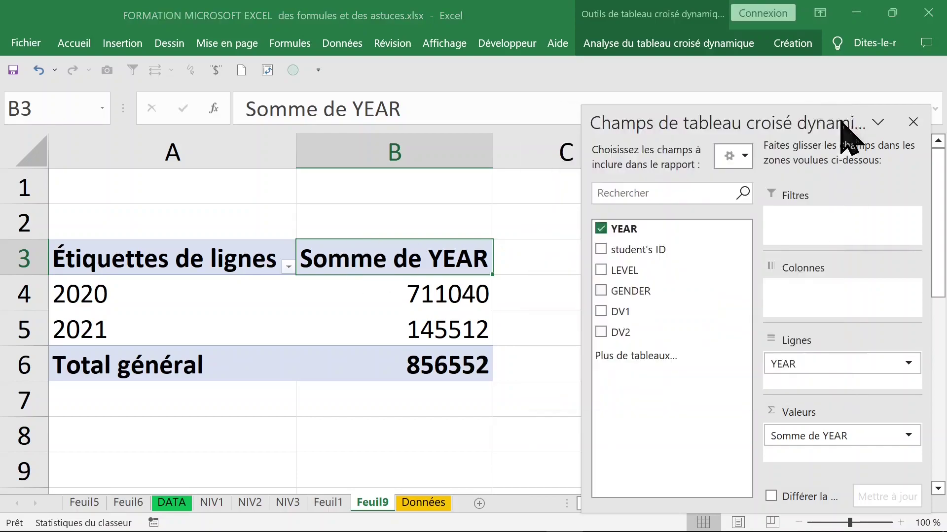
pyautogui.doubleClick(358, 261)
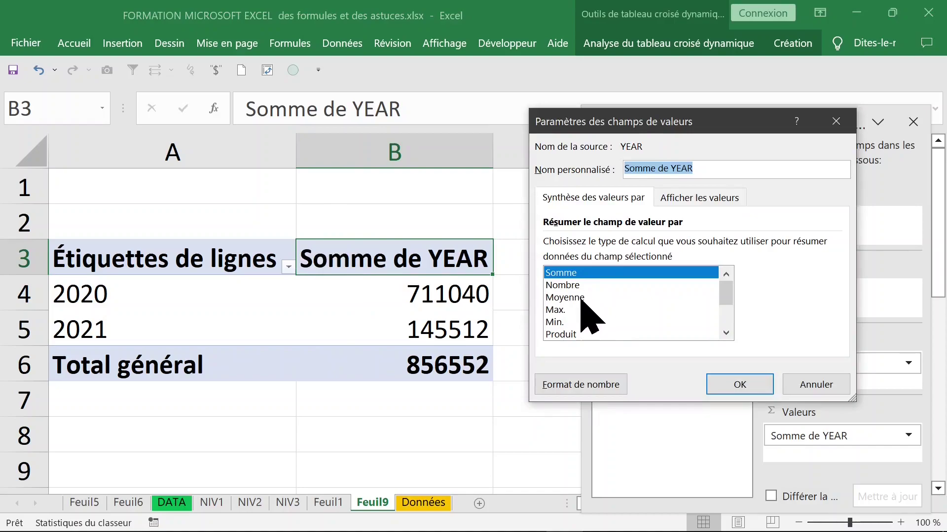
pyautogui.click(567, 286)
pyautogui.click(814, 384)
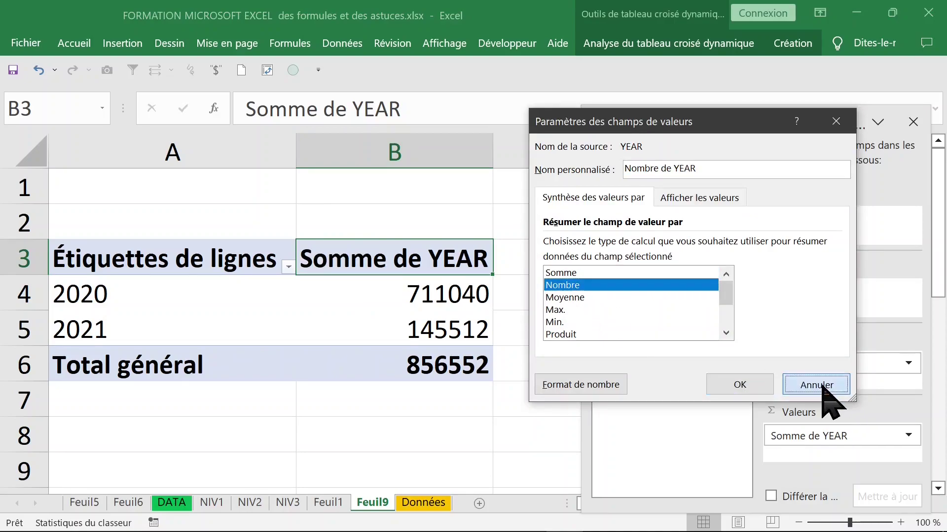
pyautogui.click(405, 290)
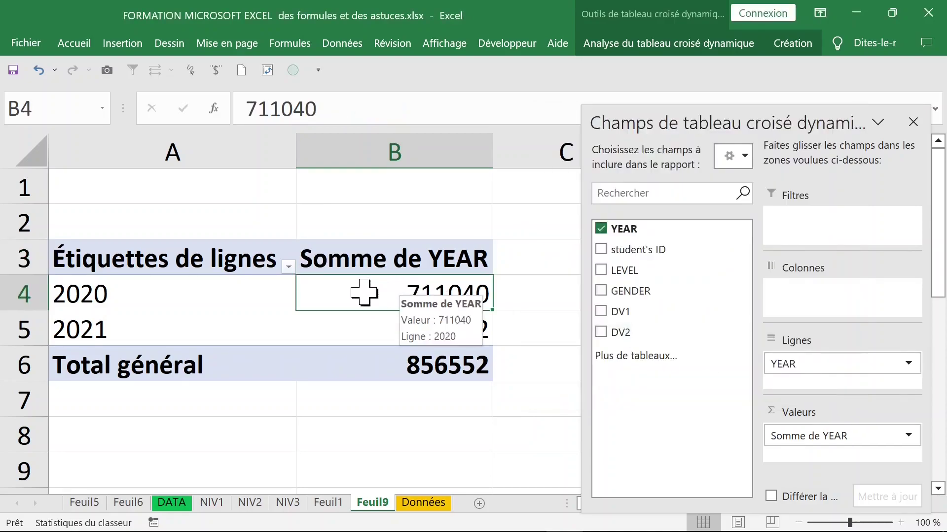
pyautogui.click(386, 150)
pyautogui.click(379, 302)
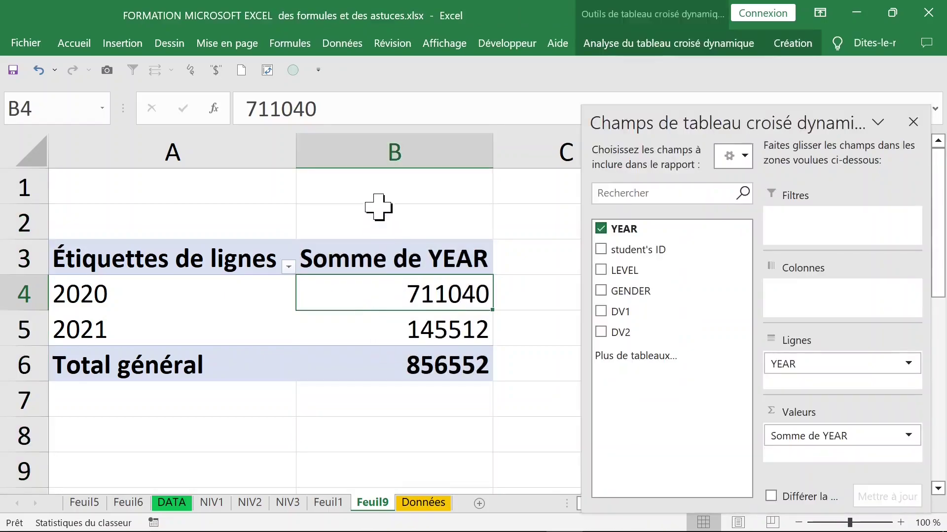
pyautogui.click(404, 193)
pyautogui.rightClick(376, 192)
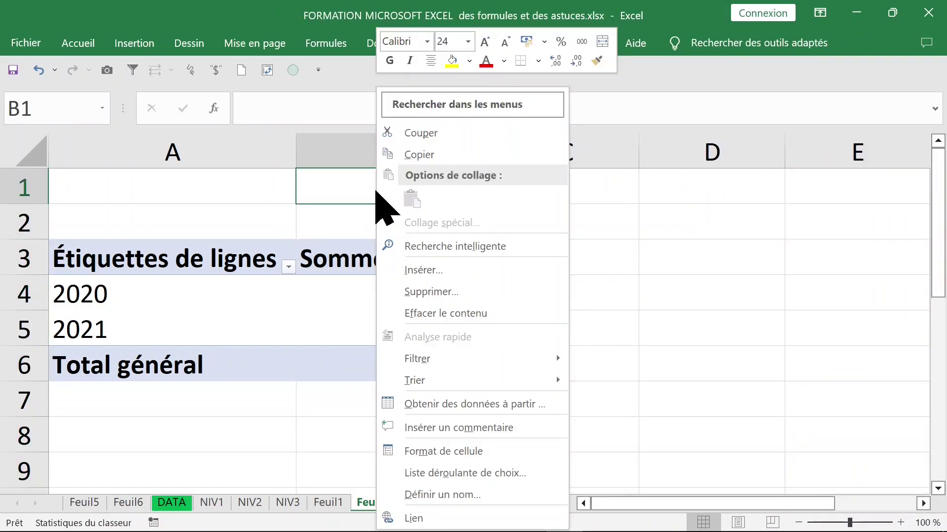
pyautogui.press('Escape')
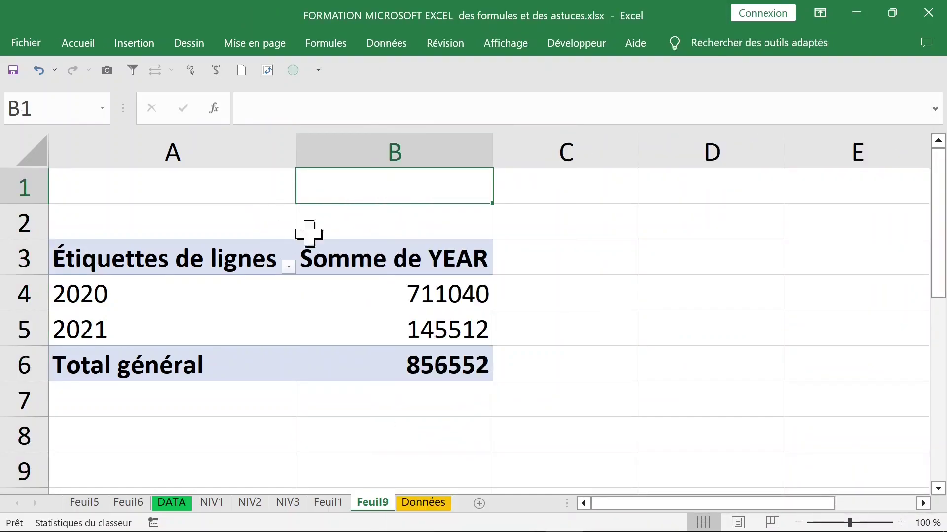
# Try summarizing the YEAR values by NB from the 2020 value cell, and undo the change
pyautogui.click(363, 291)
pyautogui.rightClick(363, 292)
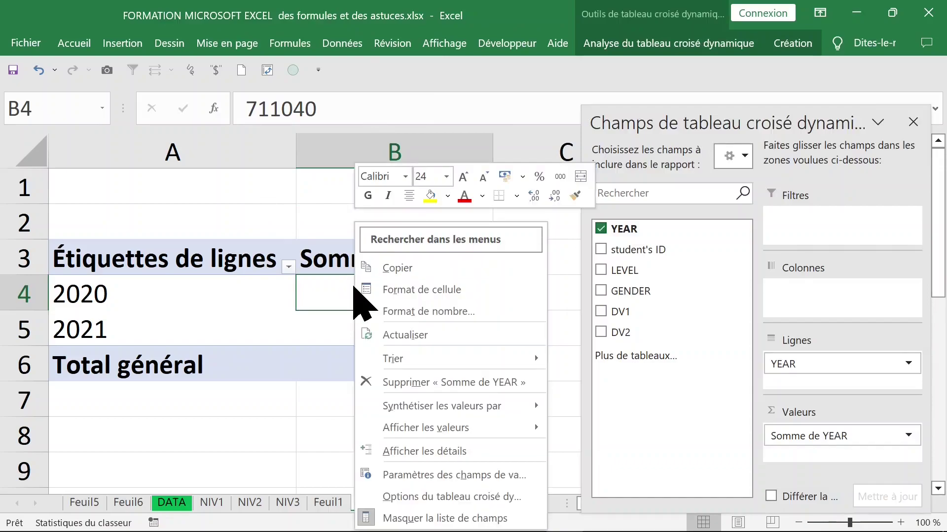
pyautogui.moveTo(466, 412)
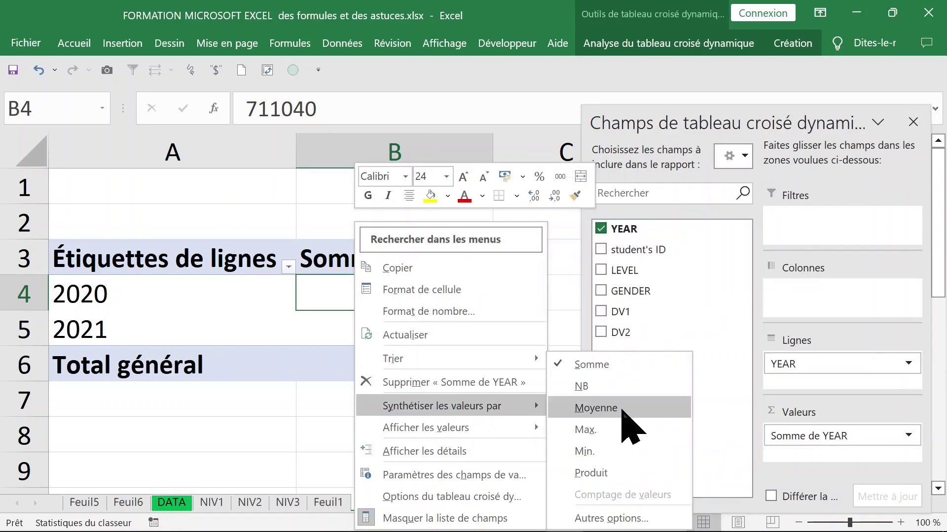
pyautogui.click(616, 387)
pyautogui.click(226, 200)
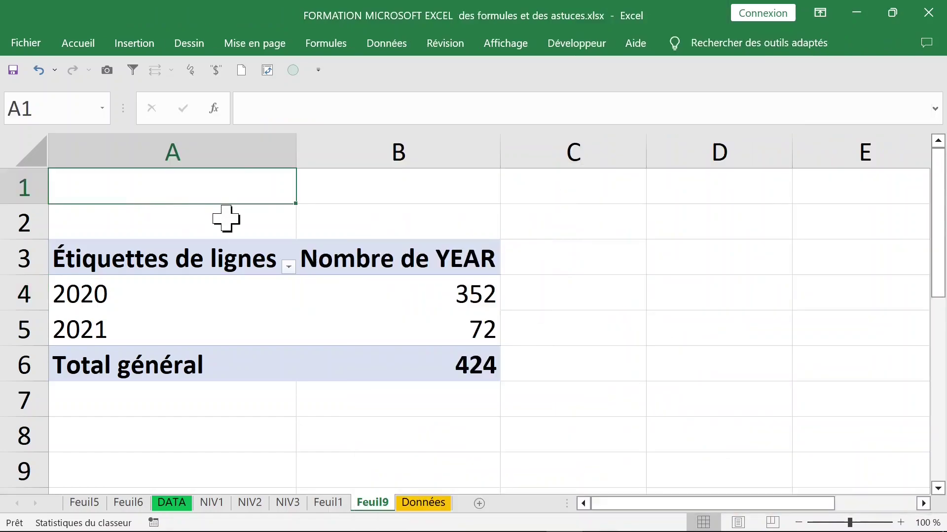
pyautogui.click(39, 70)
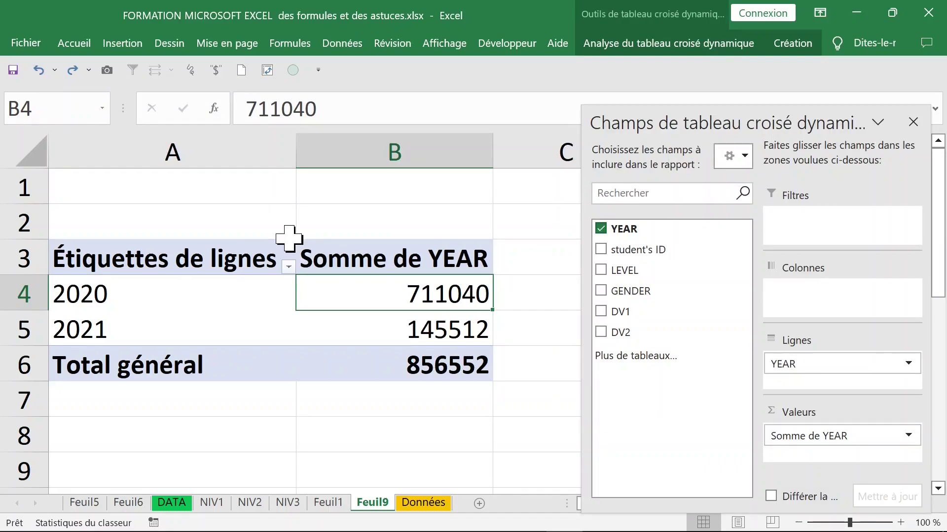
# Set the YEAR value field to summarize by Nombre in its value field settings
pyautogui.click(908, 436)
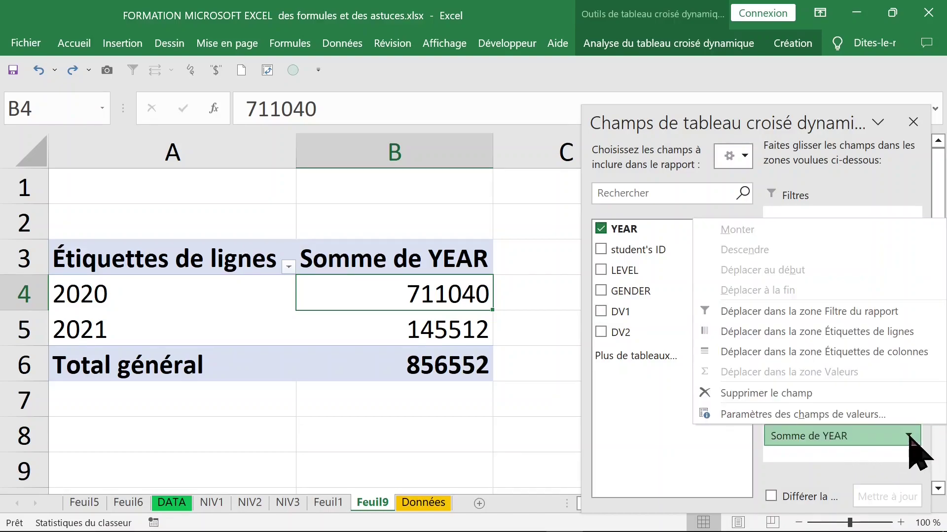
pyautogui.click(839, 415)
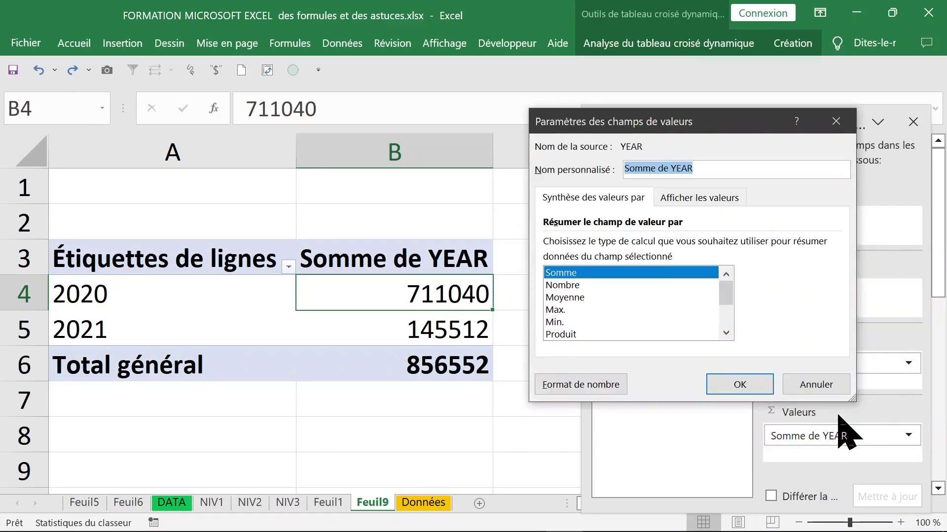
pyautogui.click(560, 286)
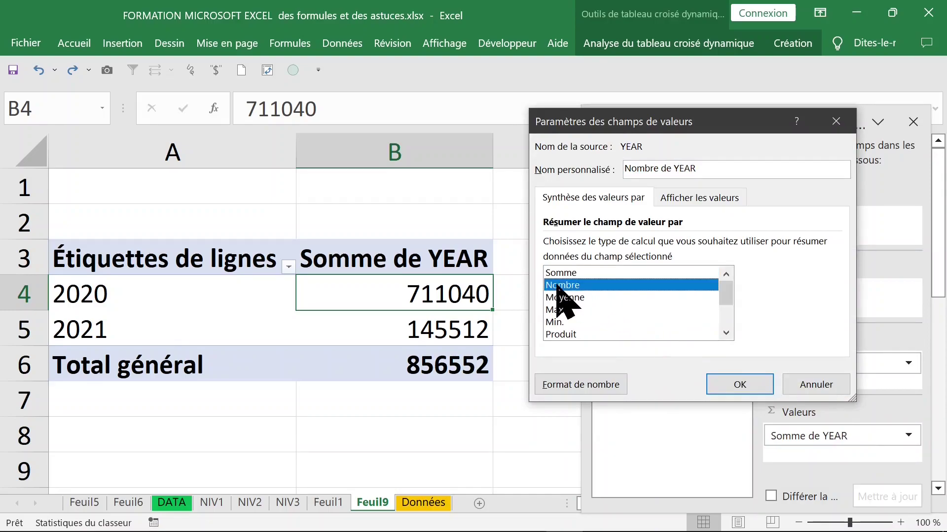
pyautogui.click(740, 387)
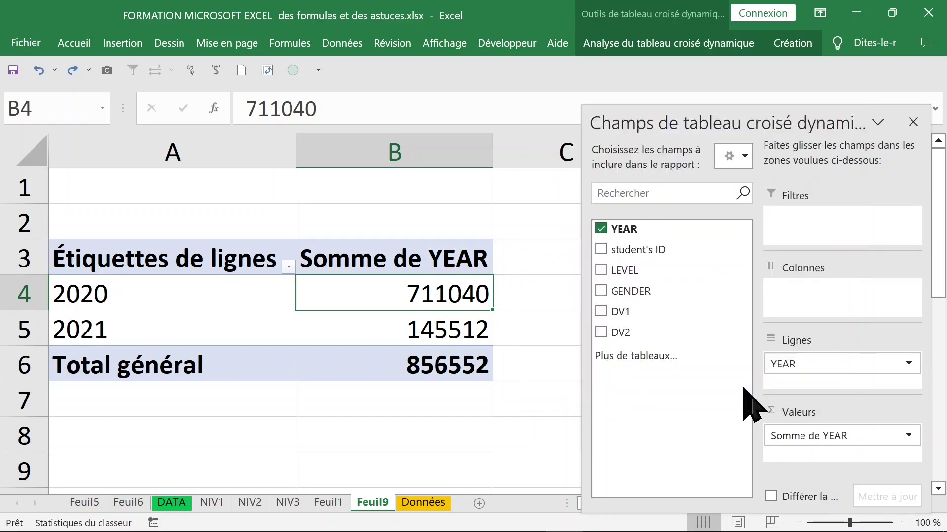
pyautogui.click(394, 400)
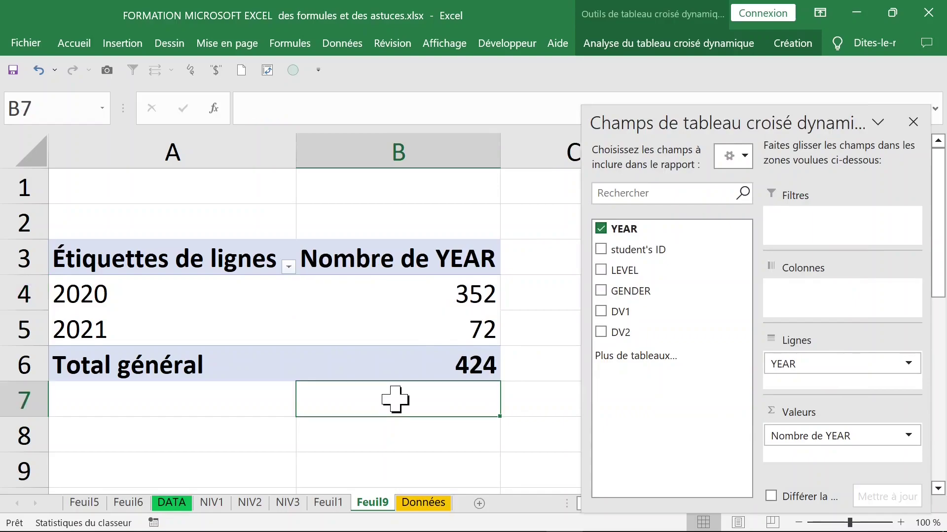
# Review the YEAR counts for 2020 and 2021 and select the 2020 count
pyautogui.click(131, 300)
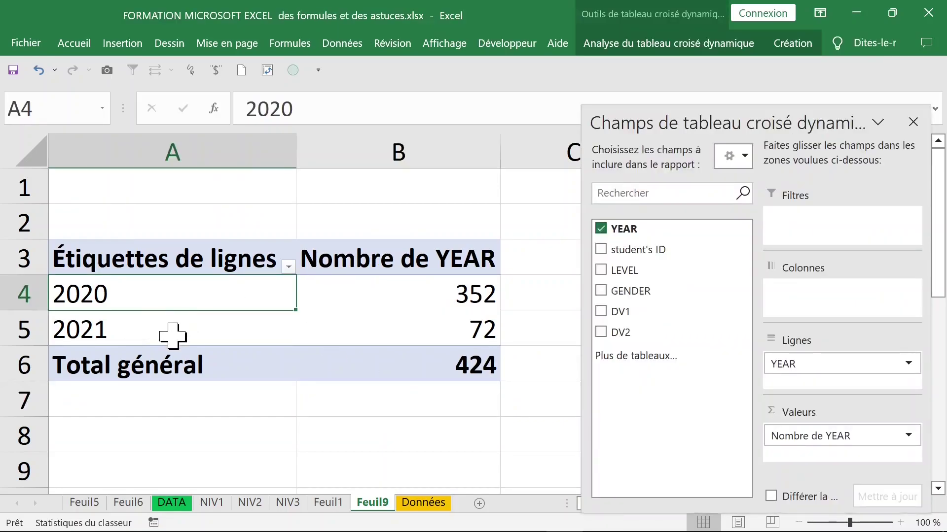
pyautogui.click(236, 331)
pyautogui.press('Up')
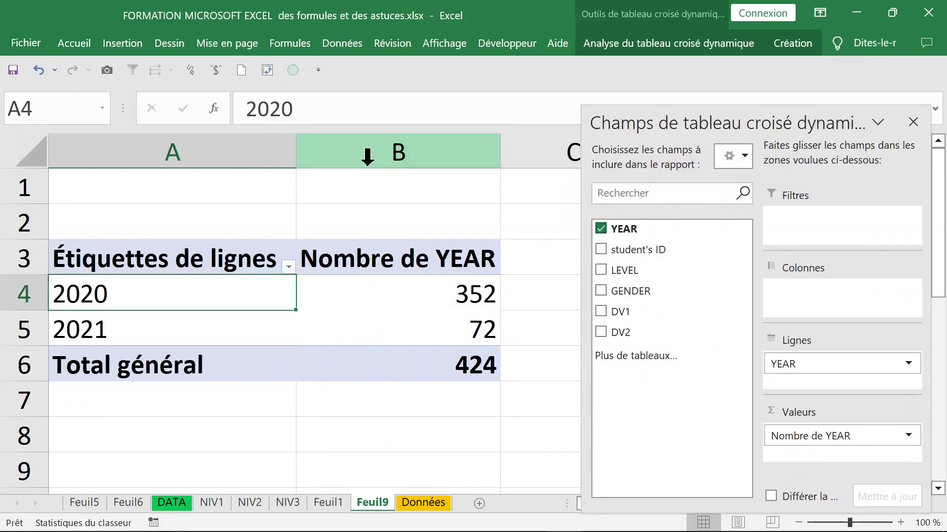
pyautogui.click(401, 282)
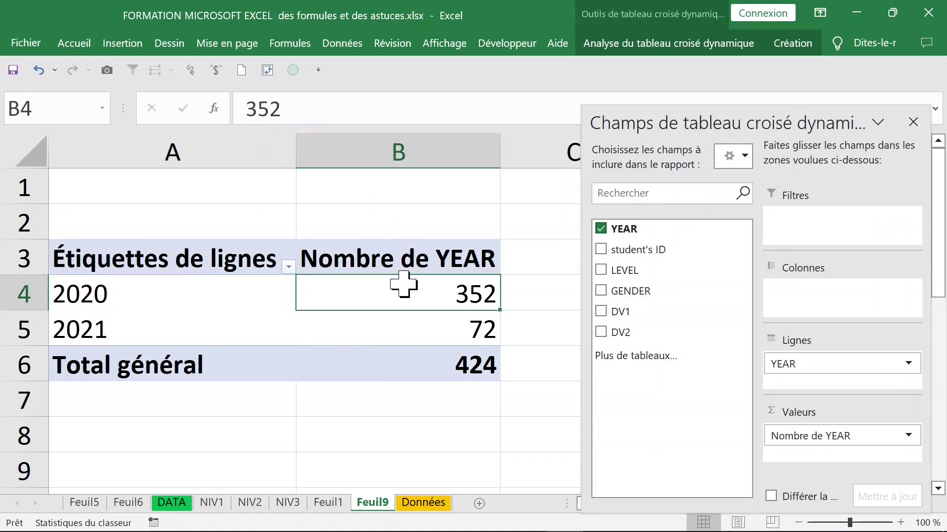
pyautogui.click(180, 274)
pyautogui.click(384, 291)
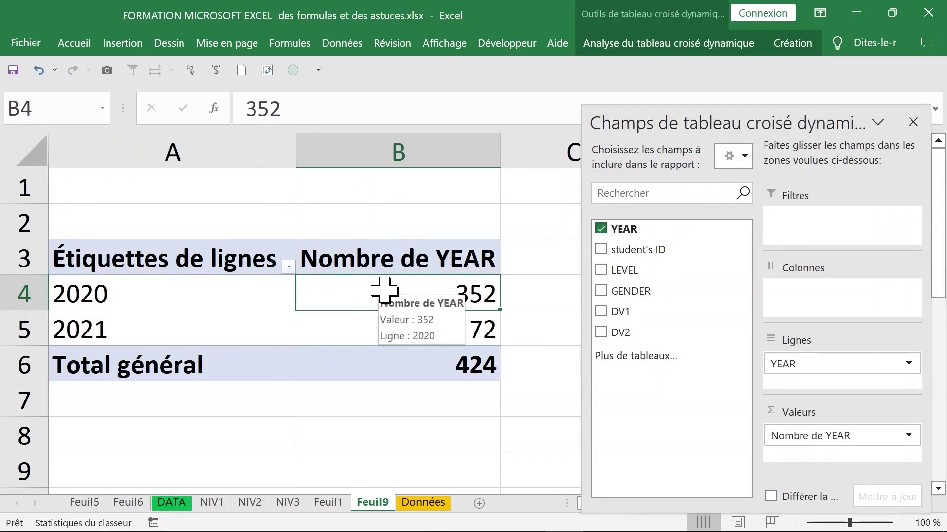
# Check the YEAR, GENDER and DV1 columns of the source table on the Données sheet, and return to the pivot table
pyautogui.click(428, 504)
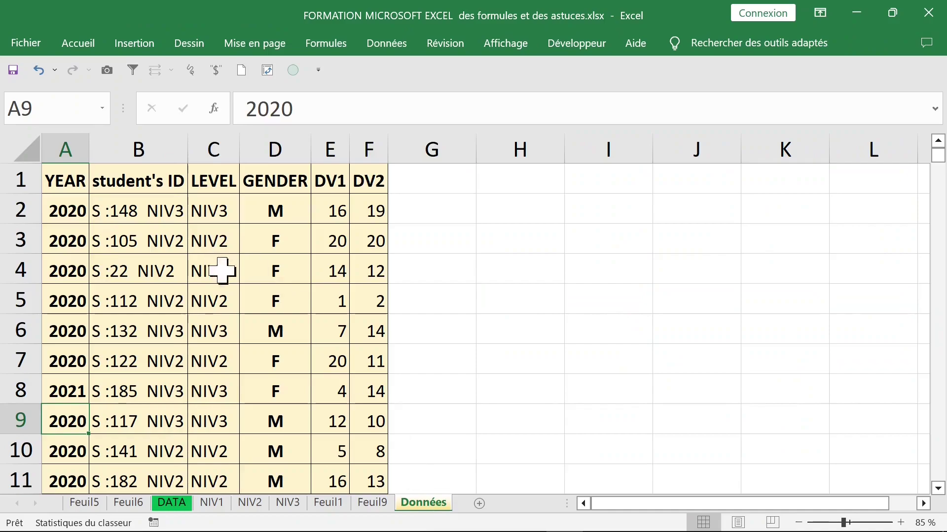
pyautogui.click(102, 186)
pyautogui.click(270, 213)
pyautogui.click(331, 211)
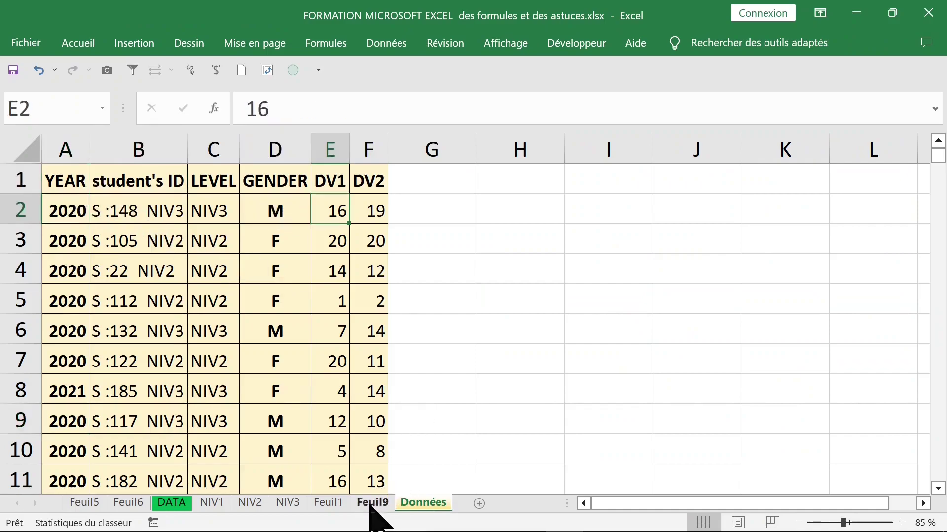
pyautogui.click(372, 503)
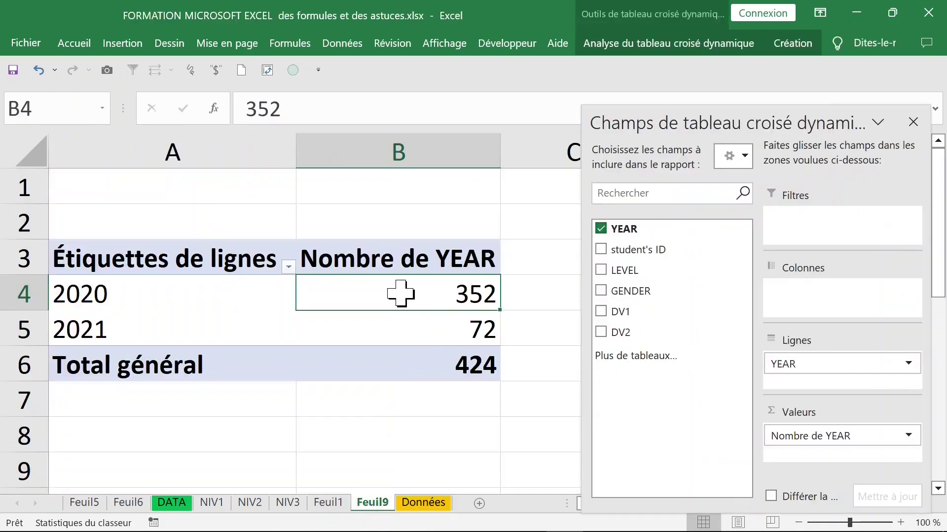
# Extract the 2020 records from the pivot table's count into a new detail sheet and autofit all its columns
pyautogui.doubleClick(400, 293)
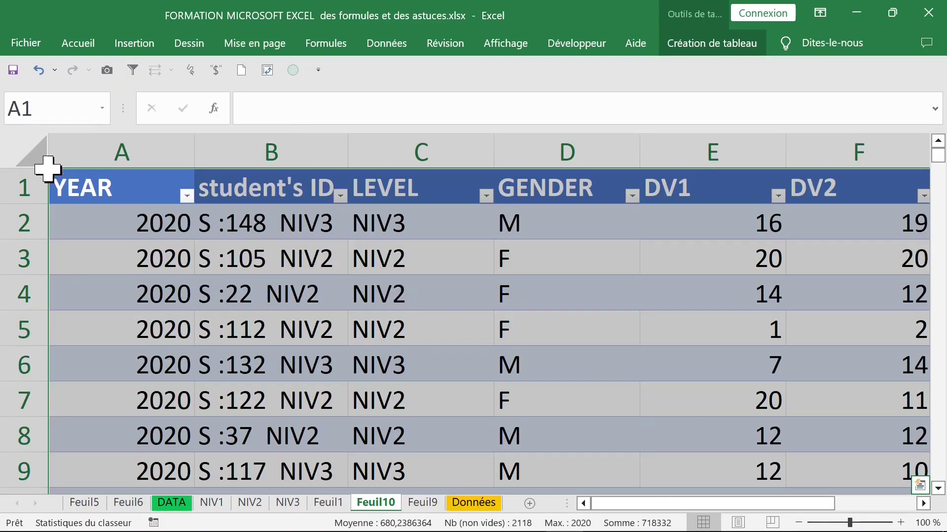
pyautogui.click(27, 154)
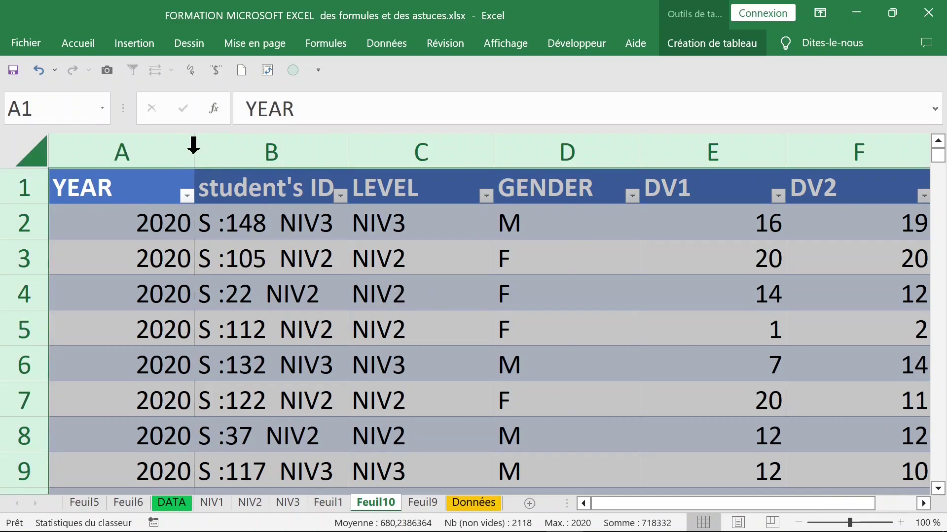
pyautogui.doubleClick(194, 150)
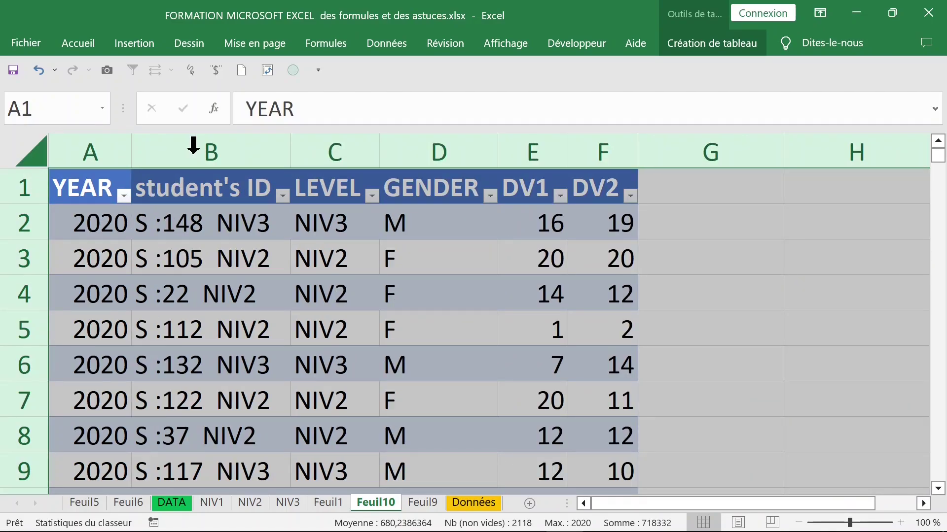
pyautogui.click(106, 258)
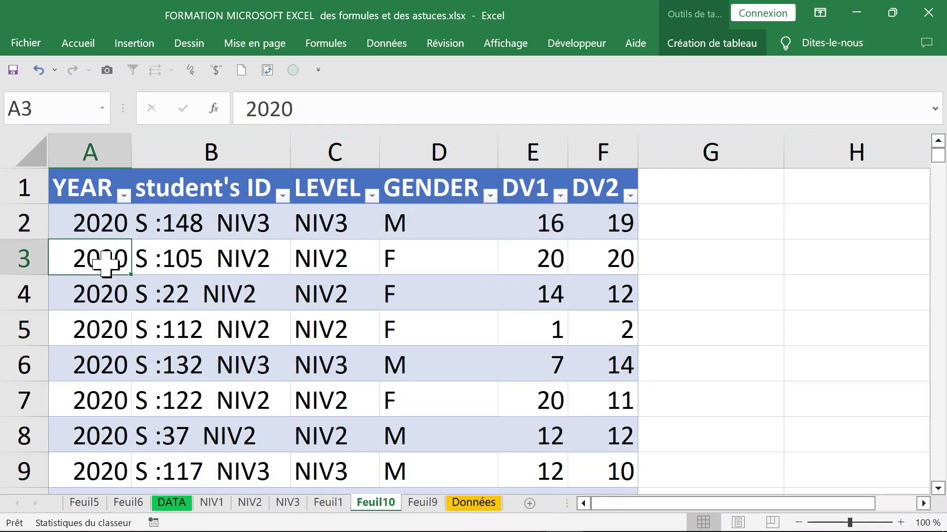
# Examine the YEAR column of the 2020 detail sheet down to its last record, and return to the header
pyautogui.scroll(-1, 174, 323)
pyautogui.scroll(-4, 174, 323)
pyautogui.click(90, 297)
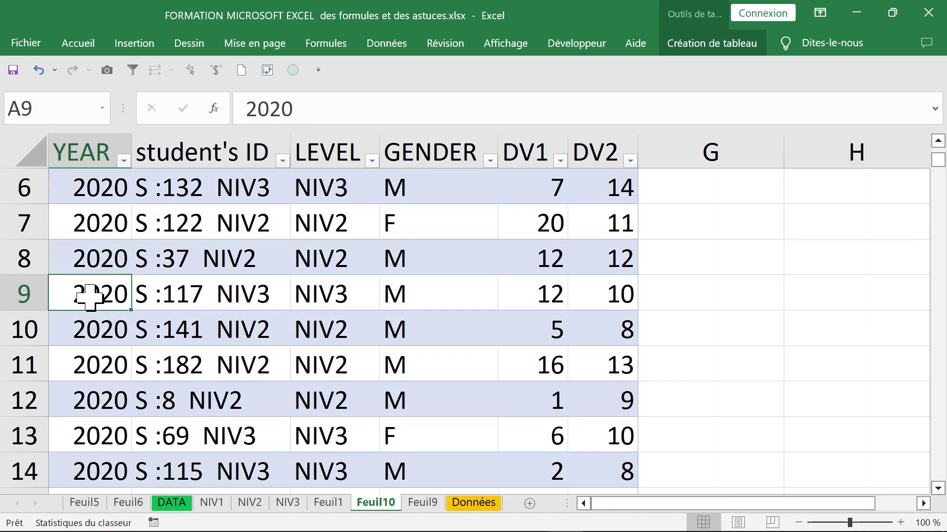
pyautogui.hotkey('ctrl', 'Down')
pyautogui.hotkey('ctrl', 'Up')
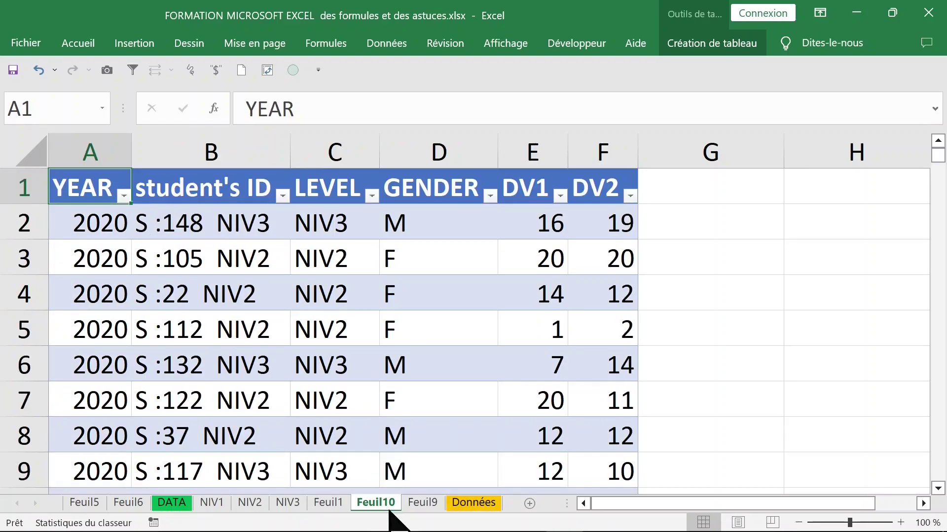
# Delete the 2020 detail sheet Feuil10
pyautogui.rightClick(376, 502)
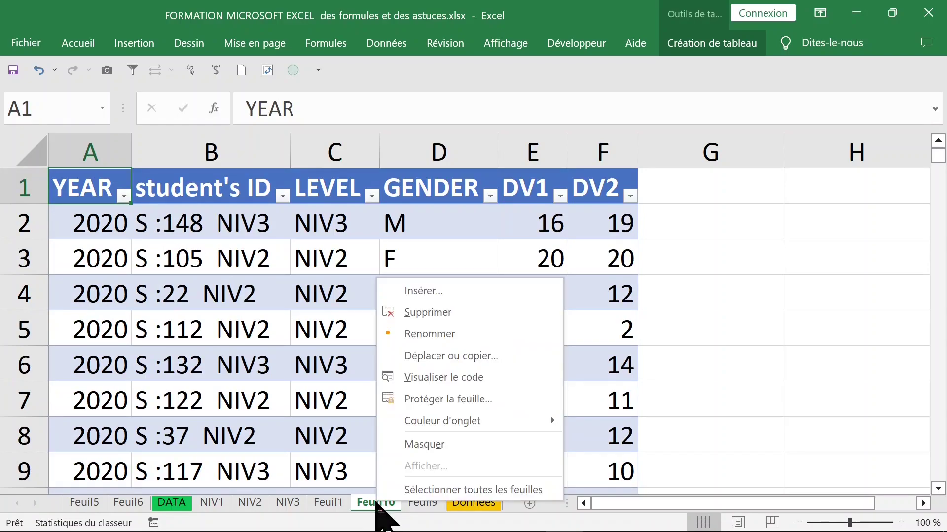
pyautogui.click(465, 312)
pyautogui.click(438, 327)
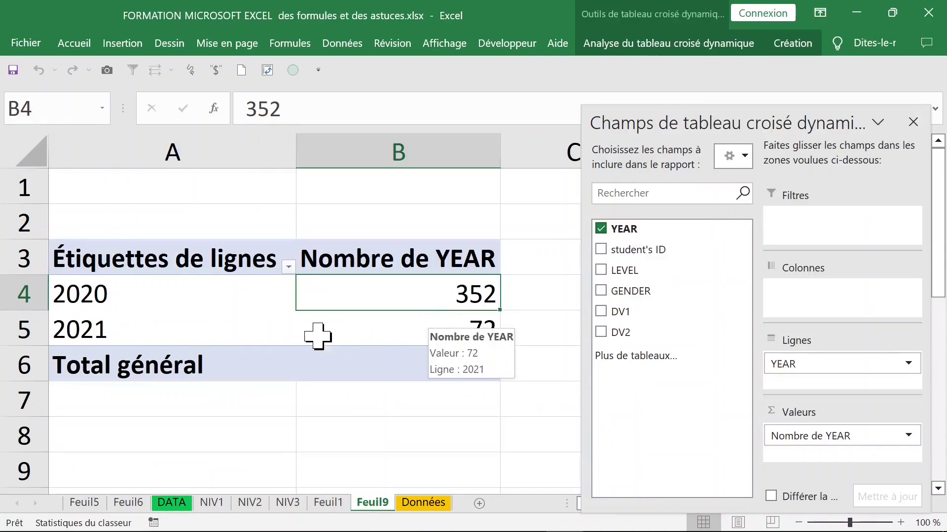
# Extract the 2021 records from the pivot table's count into a new sheet, and return to the pivot table on Feuil9
pyautogui.click(385, 335)
pyautogui.doubleClick(388, 335)
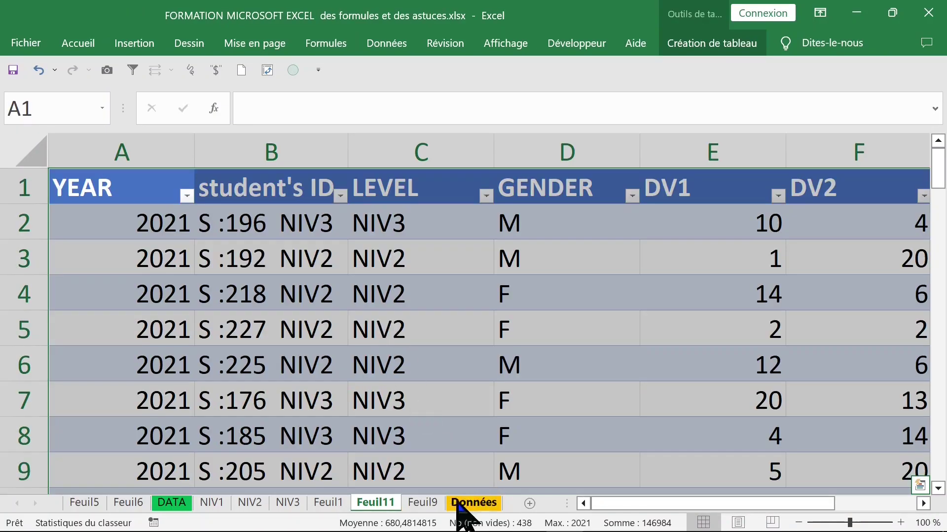
pyautogui.click(423, 502)
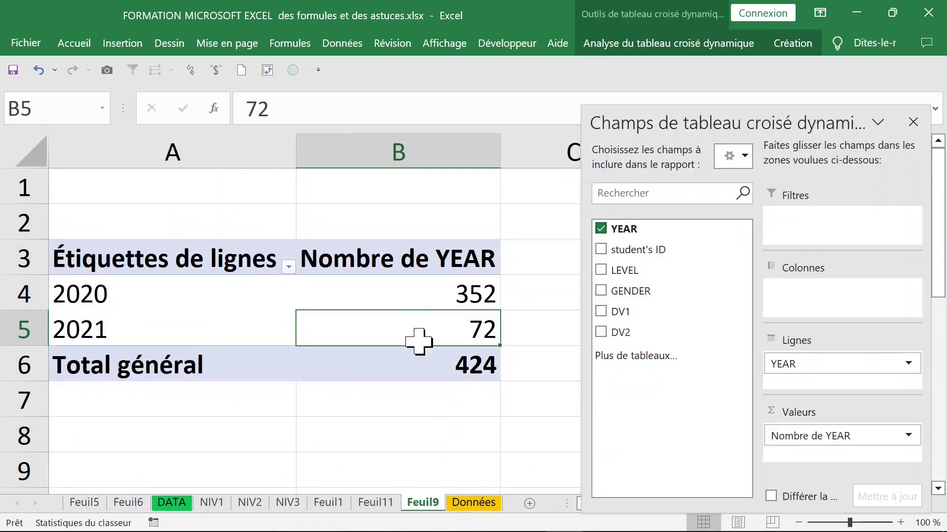
# Fill the pivot table's 2021 count cell B5 with yellow
pyautogui.click(383, 128)
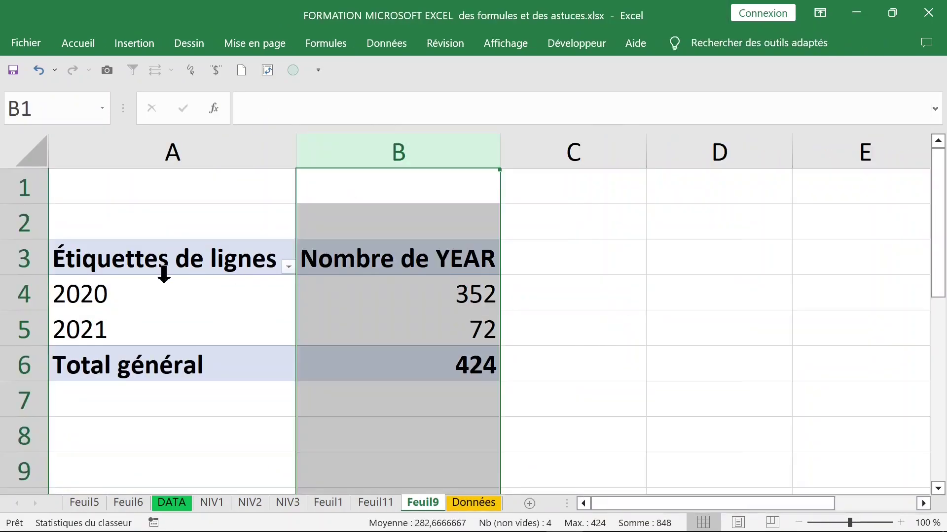
pyautogui.click(10, 330)
pyautogui.click(422, 337)
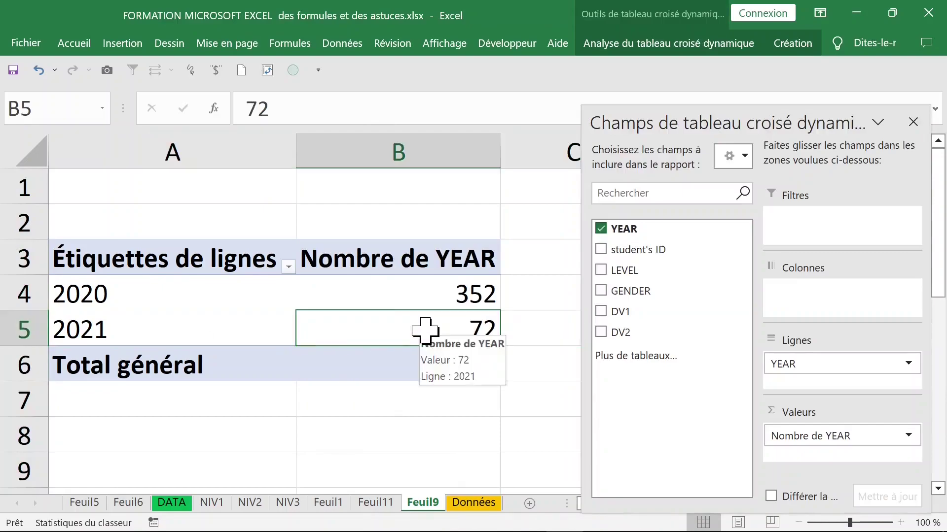
pyautogui.click(77, 44)
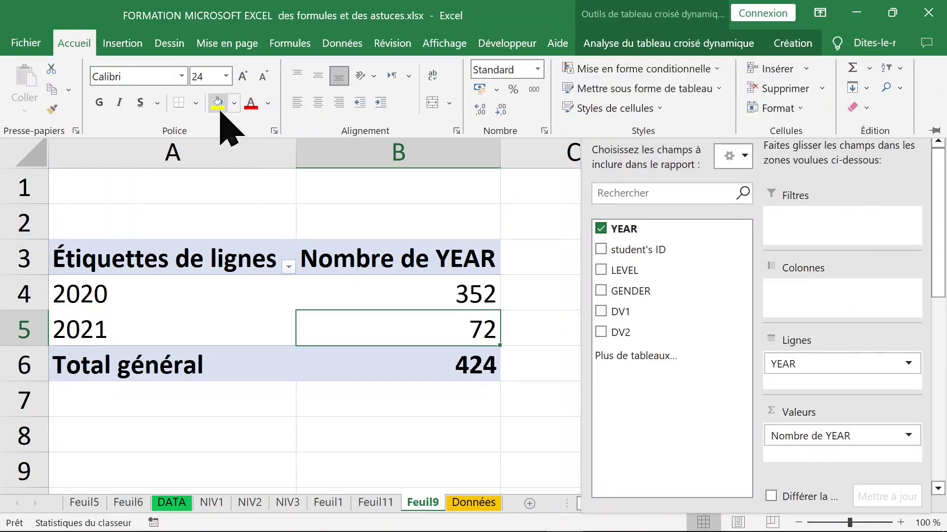
pyautogui.click(217, 102)
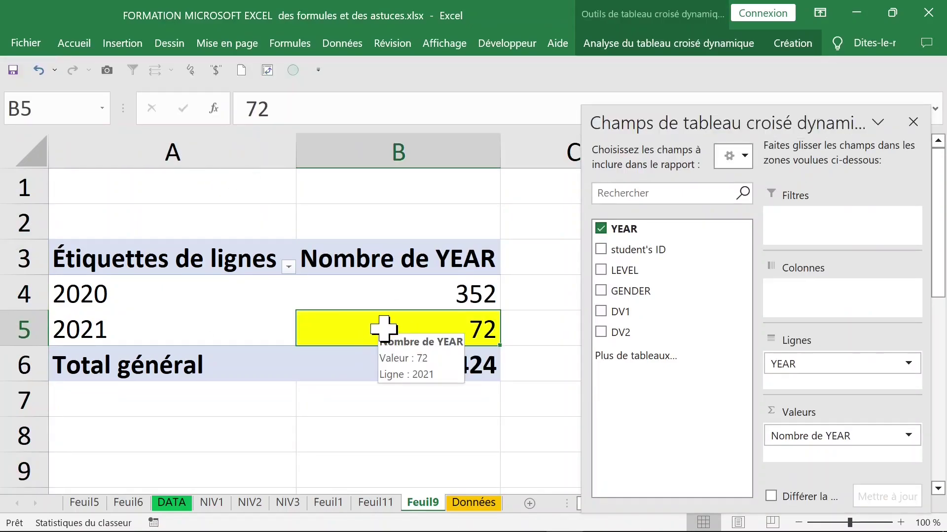
# Extract the 2021 records from the yellow count cell into another detail sheet and autofit all its columns
pyautogui.doubleClick(382, 328)
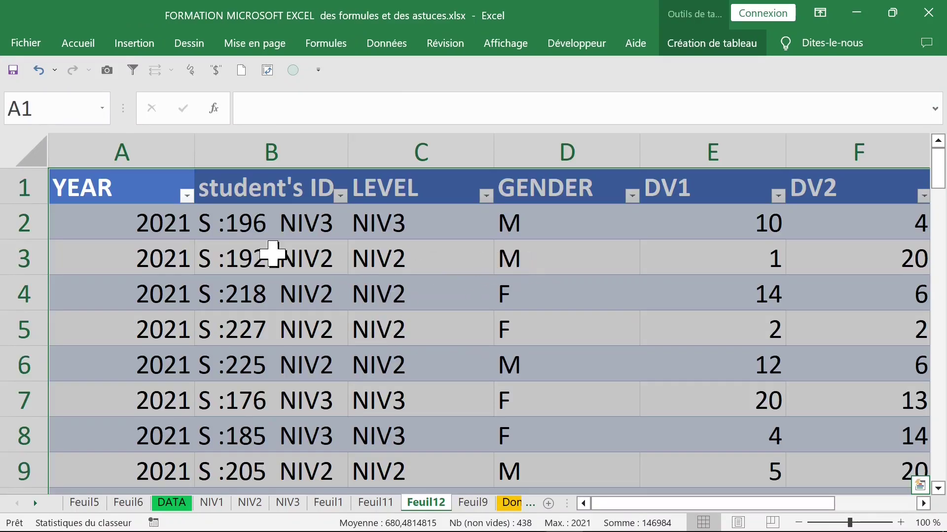
pyautogui.click(25, 155)
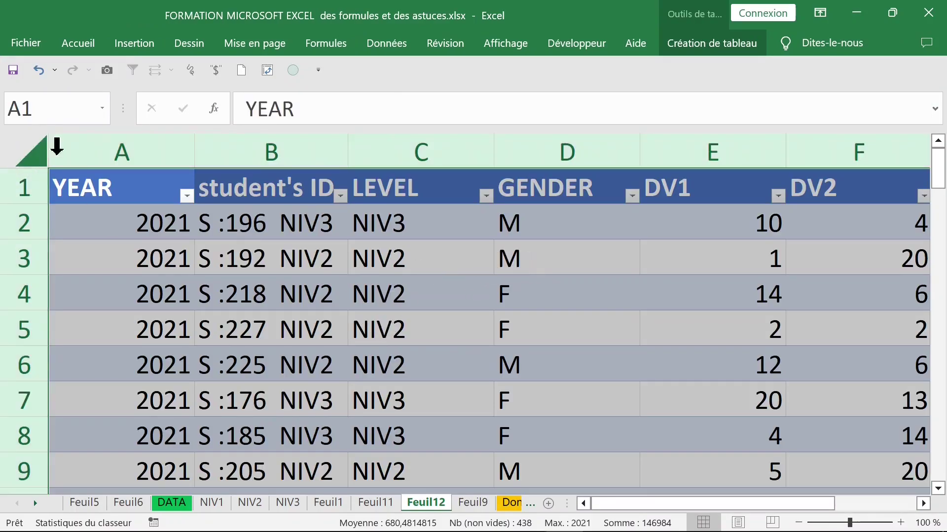
pyautogui.doubleClick(193, 152)
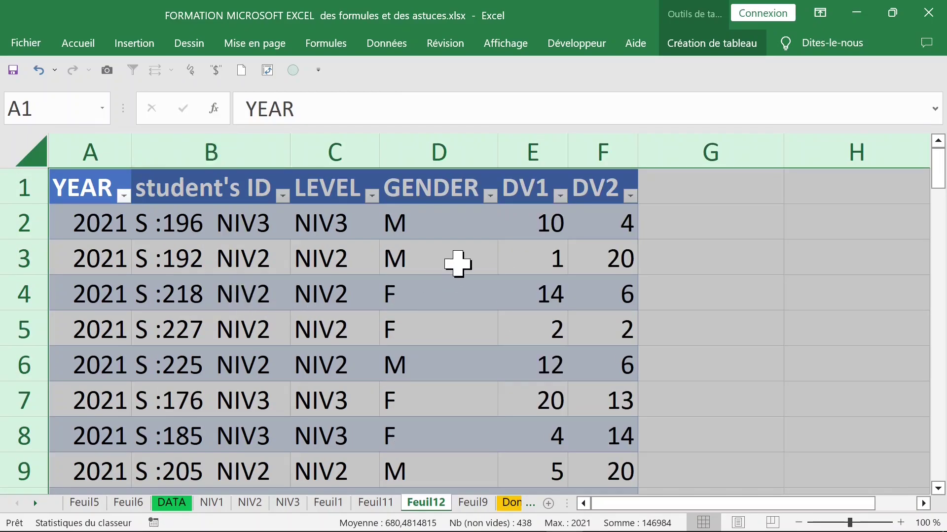
pyautogui.click(121, 228)
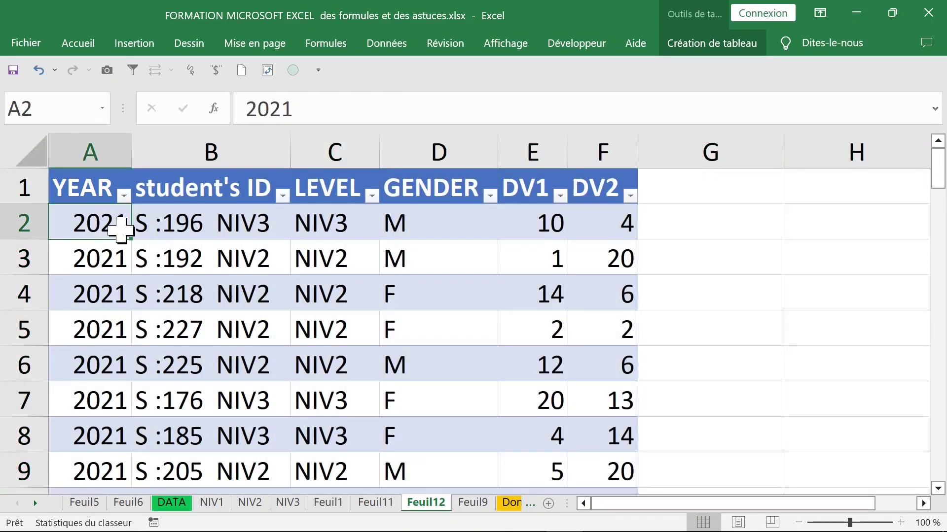
# Examine the YEAR column of the 2021 detail sheet down to its last record, and return to the header
pyautogui.hotkey('ctrl', 'Down')
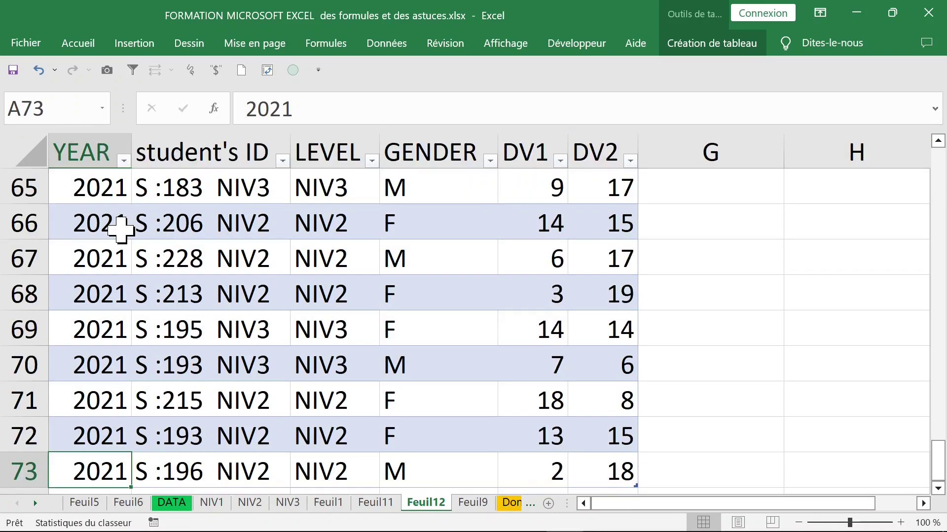
pyautogui.hotkey('ctrl', 'Up')
pyautogui.hotkey('ctrl', 'Down')
pyautogui.hotkey('ctrl', 'Up')
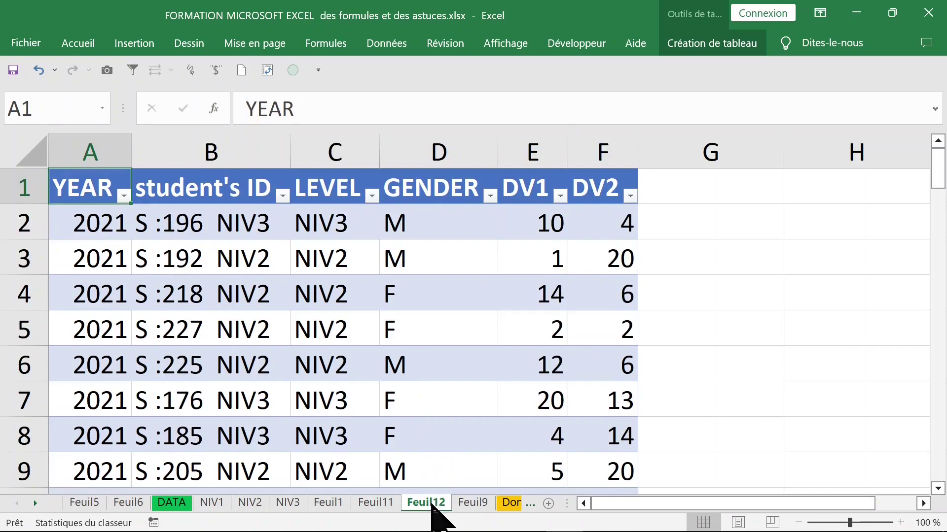
# Delete both 2021 detail sheets, Feuil12 and Feuil11
pyautogui.rightClick(423, 504)
pyautogui.click(460, 313)
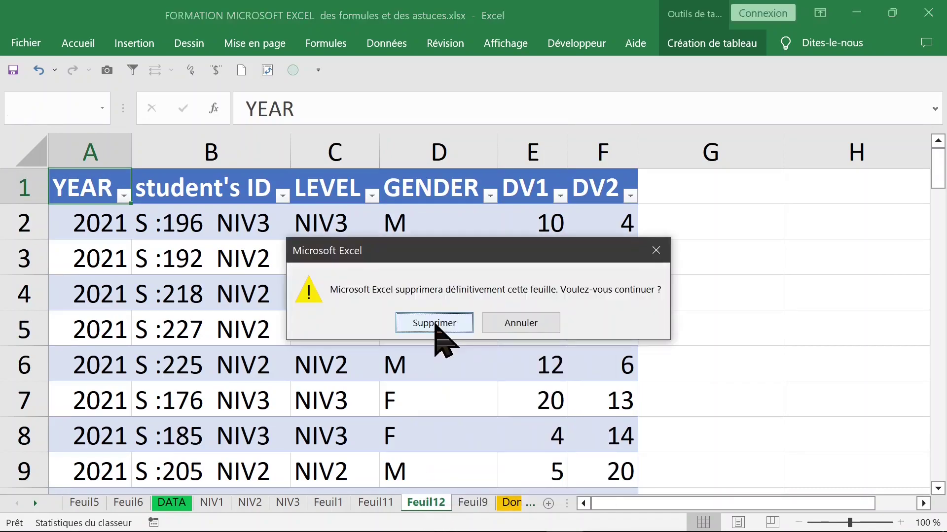
pyautogui.click(433, 324)
pyautogui.click(379, 504)
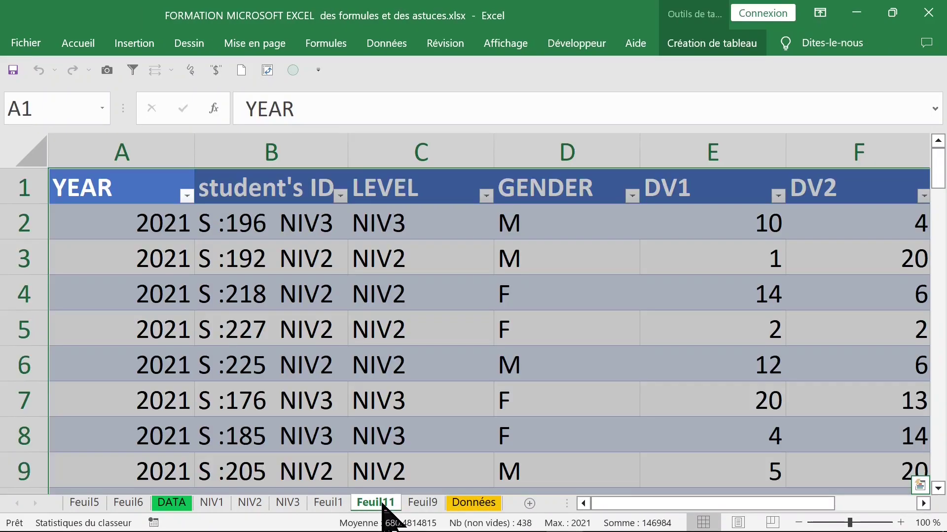
pyautogui.rightClick(383, 506)
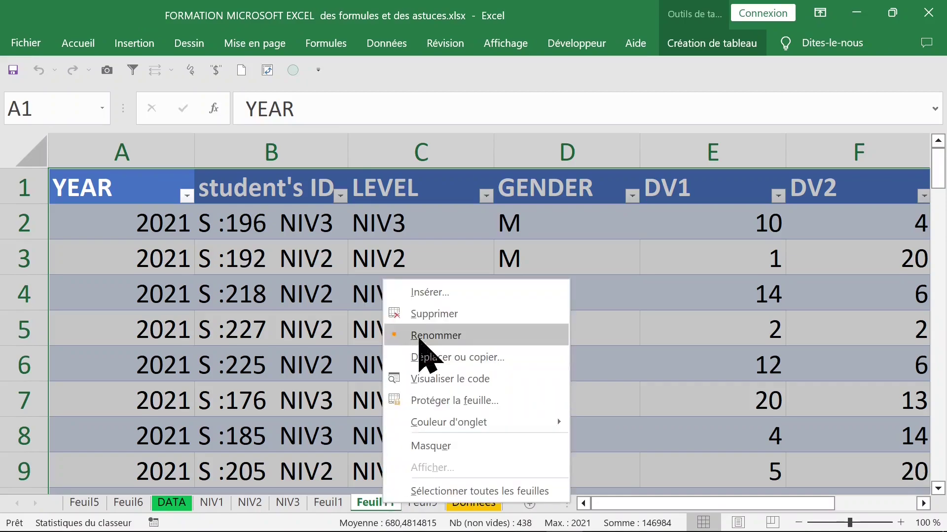
pyautogui.click(436, 315)
pyautogui.click(434, 324)
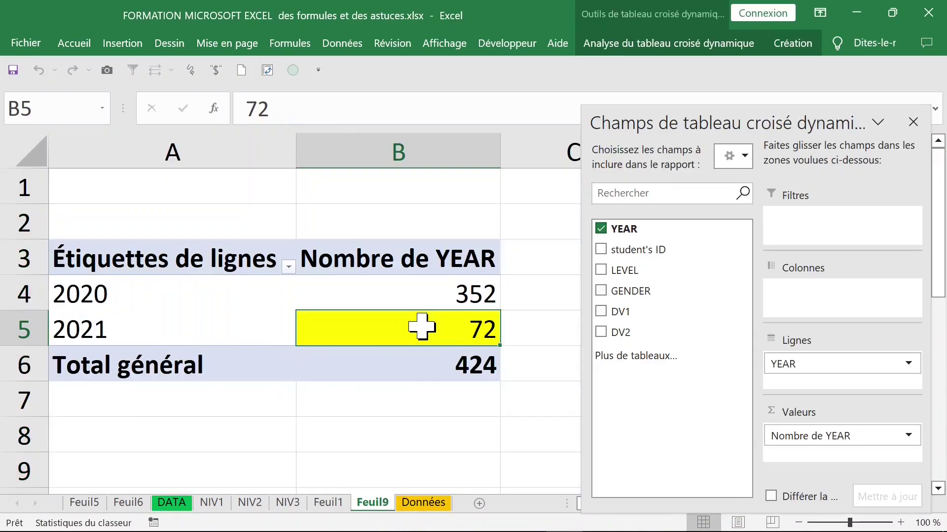
# Show the pivot table's YEAR counts as % du total de la colonne
pyautogui.click(365, 379)
pyautogui.click(391, 291)
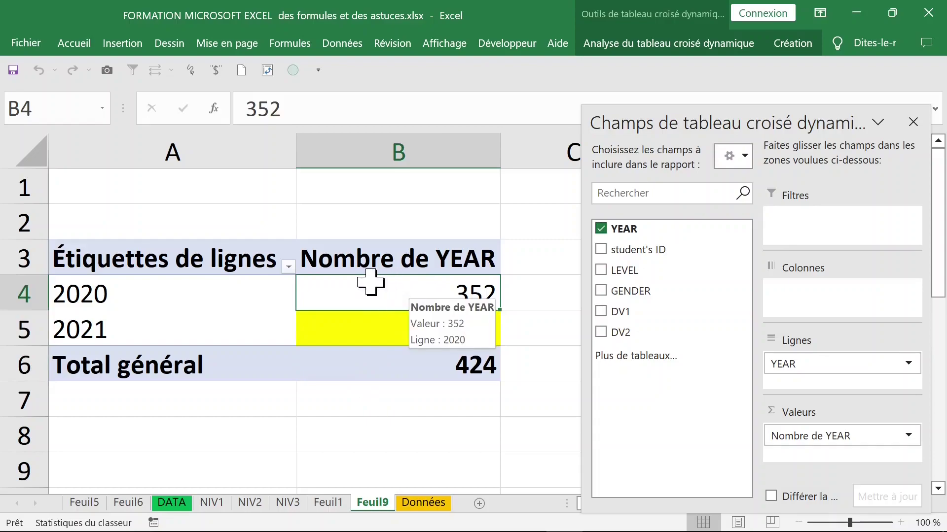
pyautogui.click(163, 294)
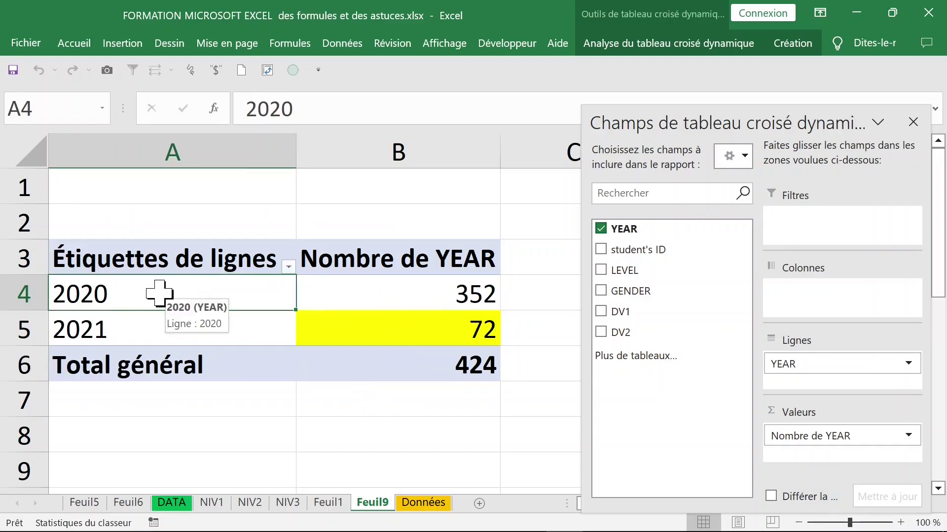
pyautogui.click(416, 296)
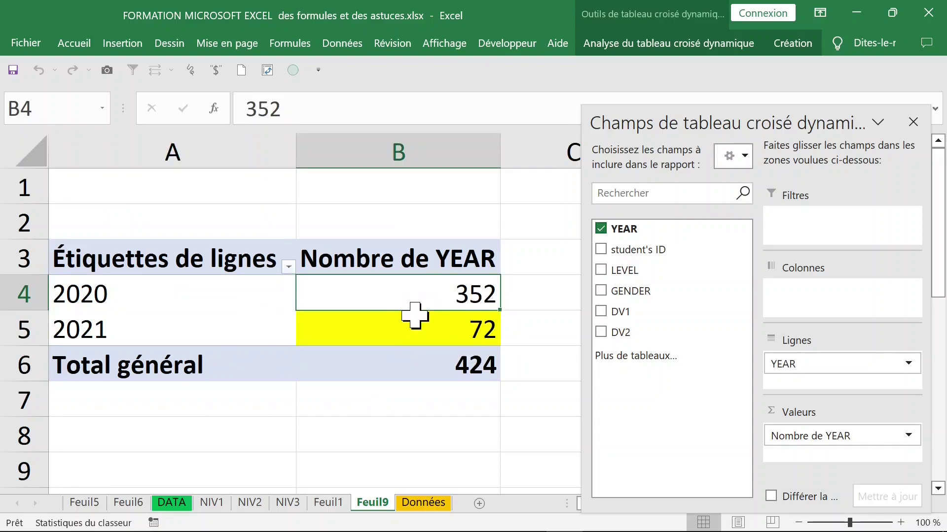
pyautogui.rightClick(385, 290)
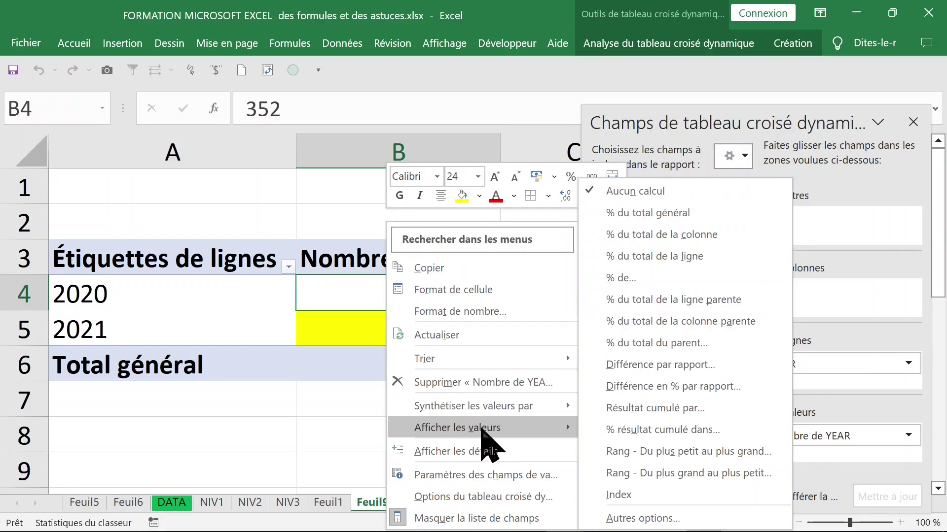
pyautogui.click(695, 242)
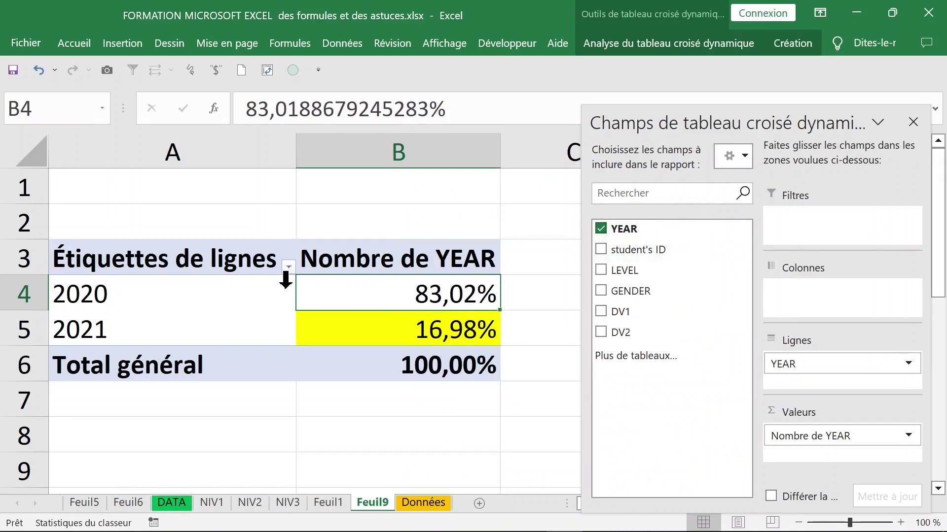
# Review the percentages of records for 2020 and 2021 in the pivot table
pyautogui.click(184, 299)
pyautogui.click(409, 297)
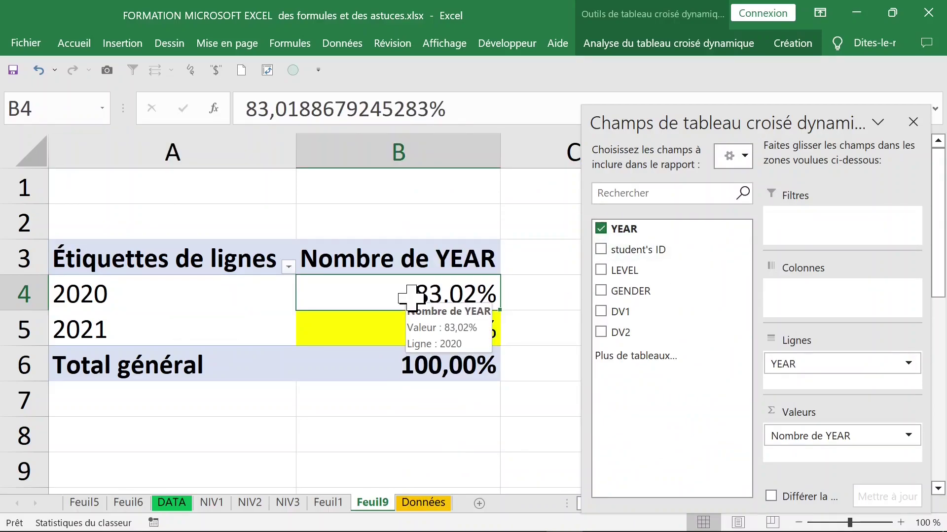
pyautogui.click(194, 328)
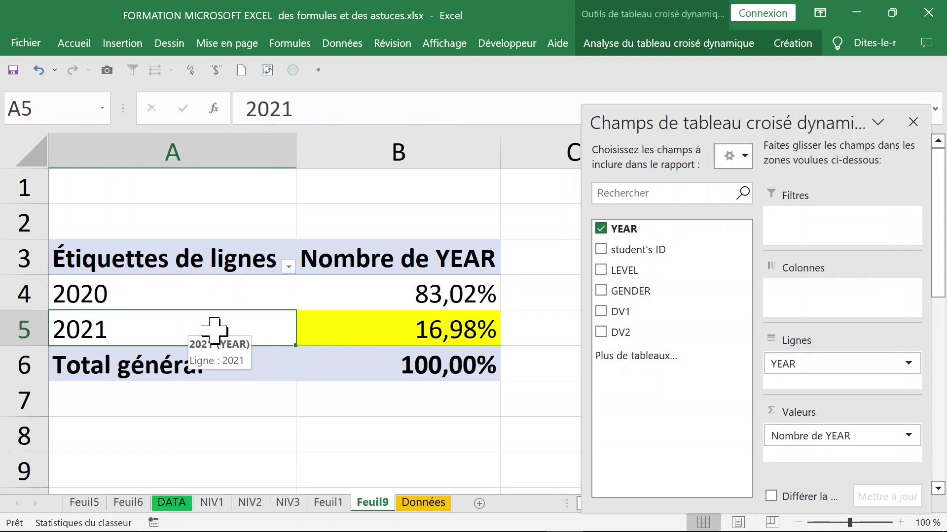
pyautogui.click(420, 329)
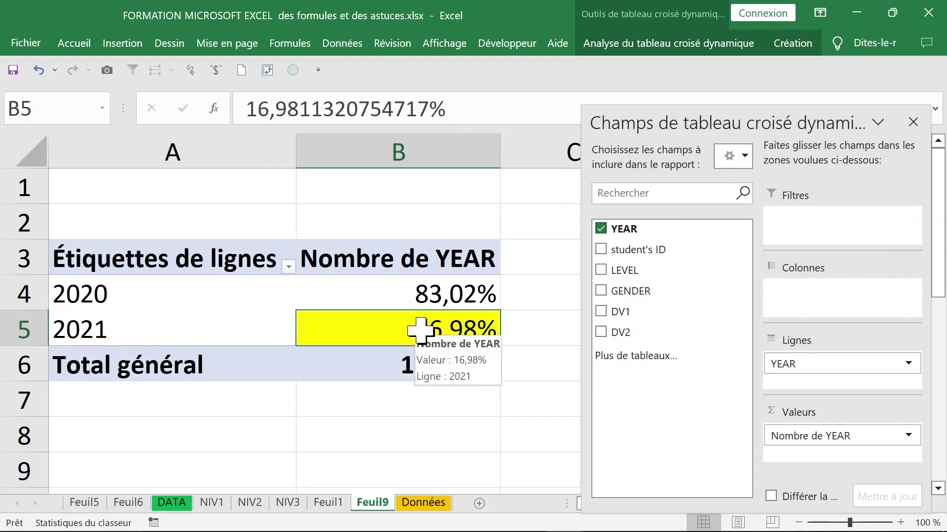
# Format the pivot table's YEAR percentages with 0 decimal places
pyautogui.moveTo(411, 297); pyautogui.dragTo(411, 336)
pyautogui.click(401, 303)
pyautogui.rightClick(385, 299)
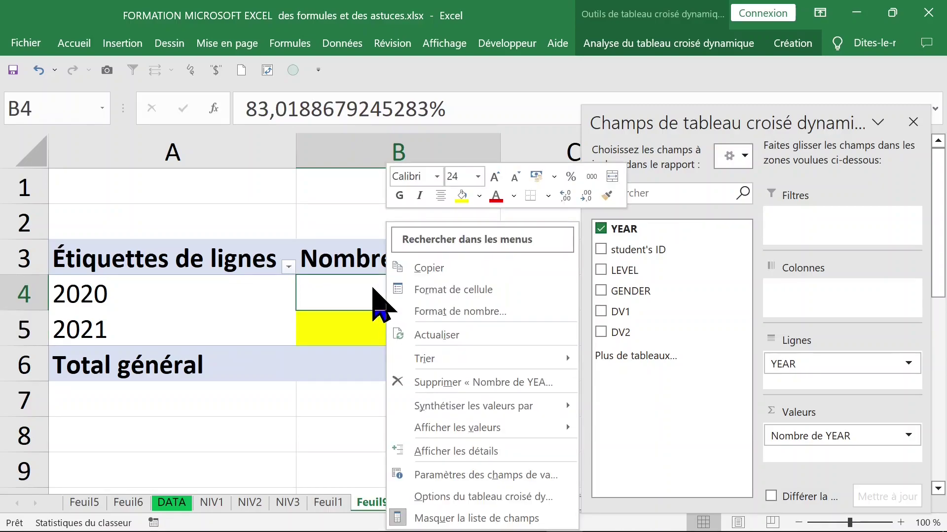
pyautogui.click(434, 311)
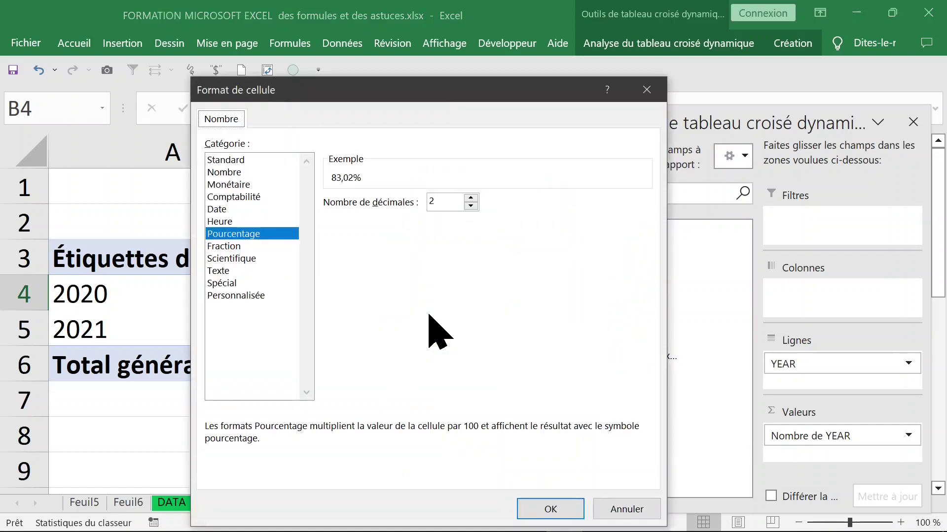
pyautogui.click(434, 202)
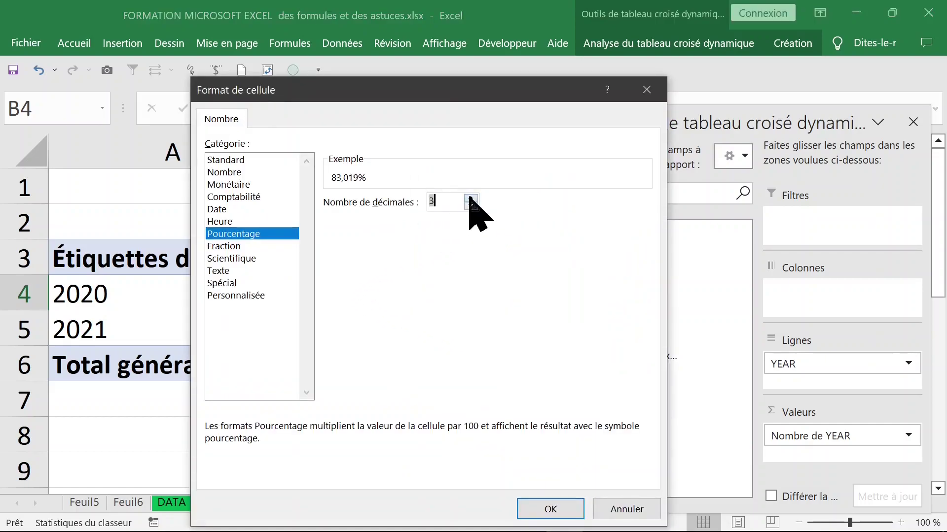
pyautogui.click(471, 198)
pyautogui.click(447, 201)
pyautogui.click(542, 509)
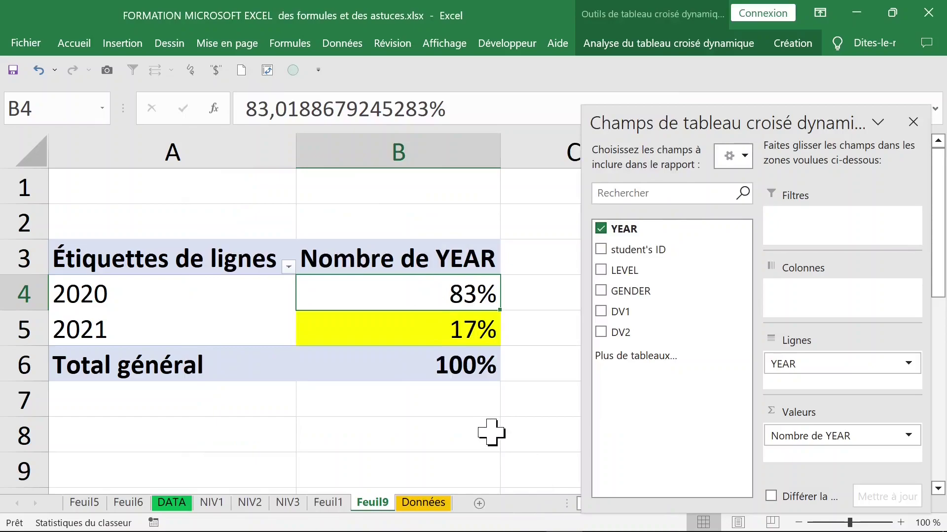
# Review the rounded percentages for 2020 and 2021 against their row labels in the pivot table
pyautogui.click(191, 296)
pyautogui.click(253, 328)
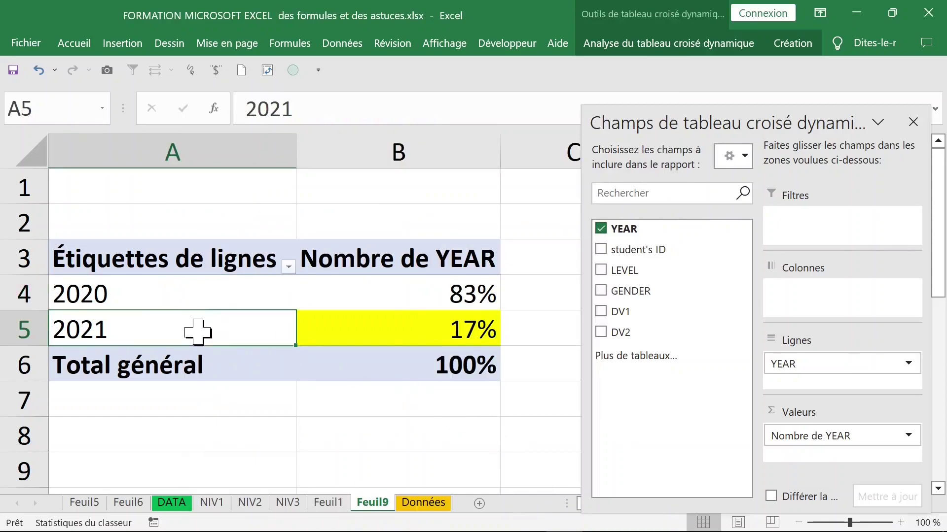
pyautogui.click(391, 301)
pyautogui.click(109, 304)
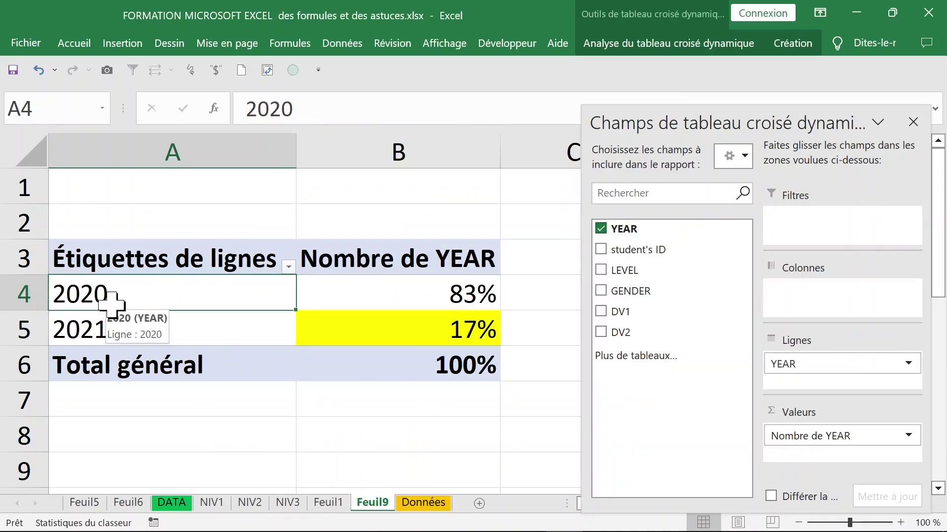
pyautogui.click(133, 333)
pyautogui.click(204, 295)
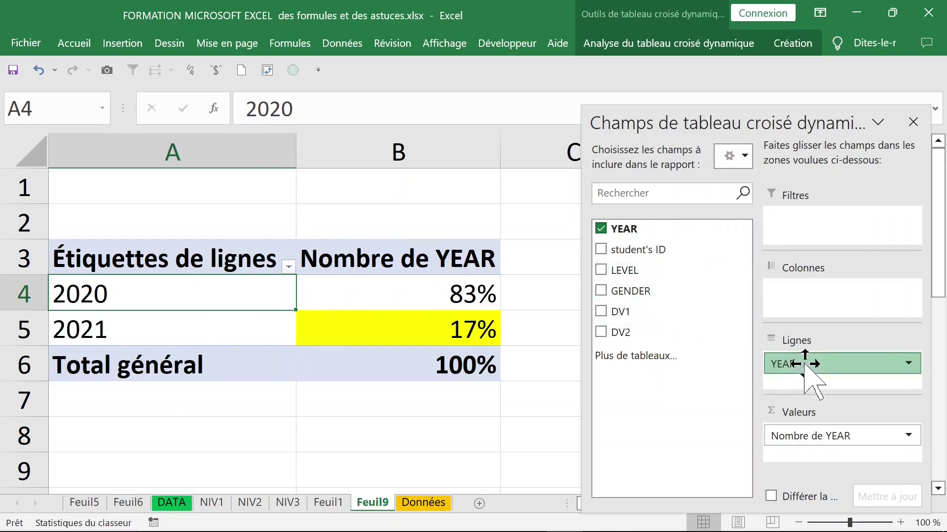
# Move the YEAR field from the pivot table's rows to its columns, and hide the field list
pyautogui.moveTo(805, 362); pyautogui.dragTo(805, 295)
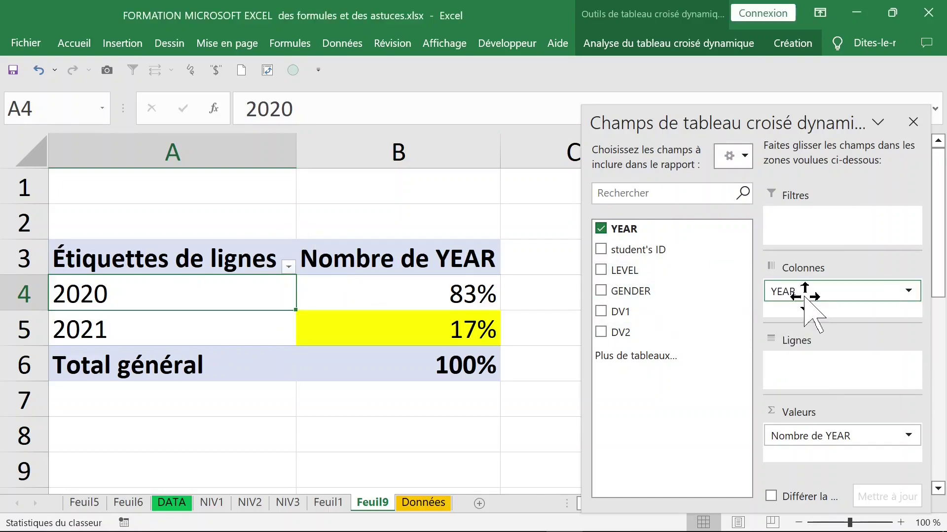
pyautogui.click(402, 365)
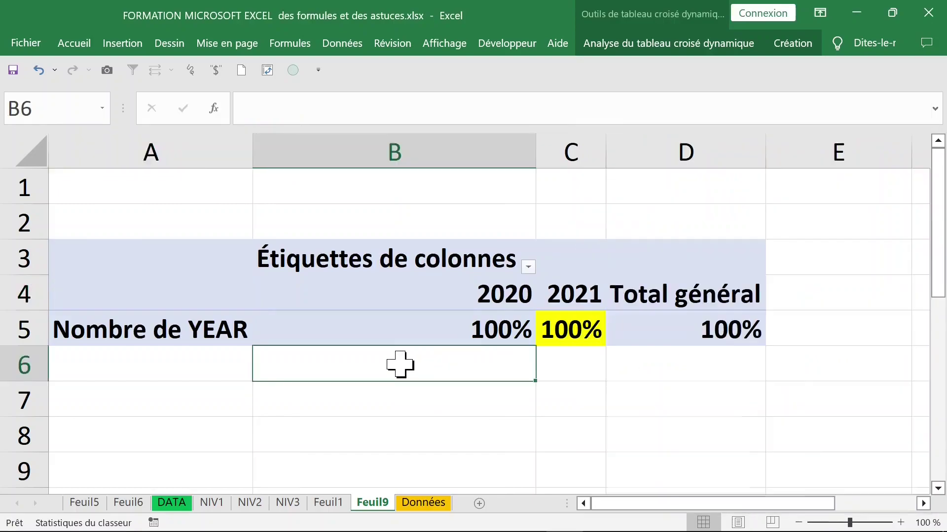
pyautogui.click(446, 269)
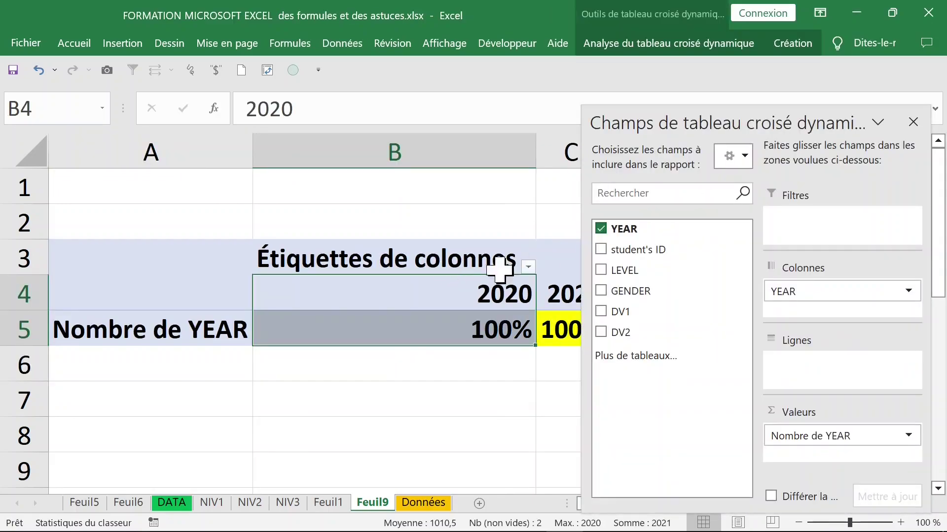
pyautogui.click(913, 122)
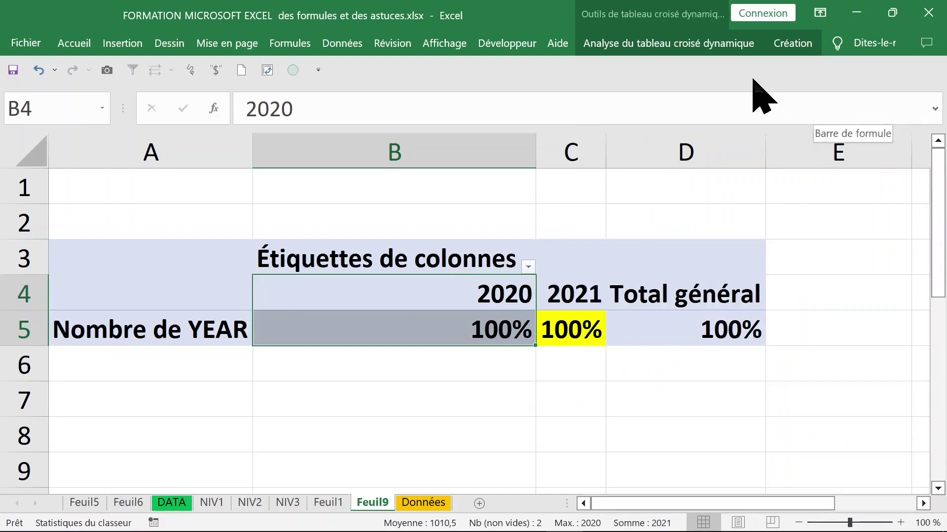
# Change the pivot table's report layout to tabular form (Afficher sous forme tabulaire)
pyautogui.click(728, 46)
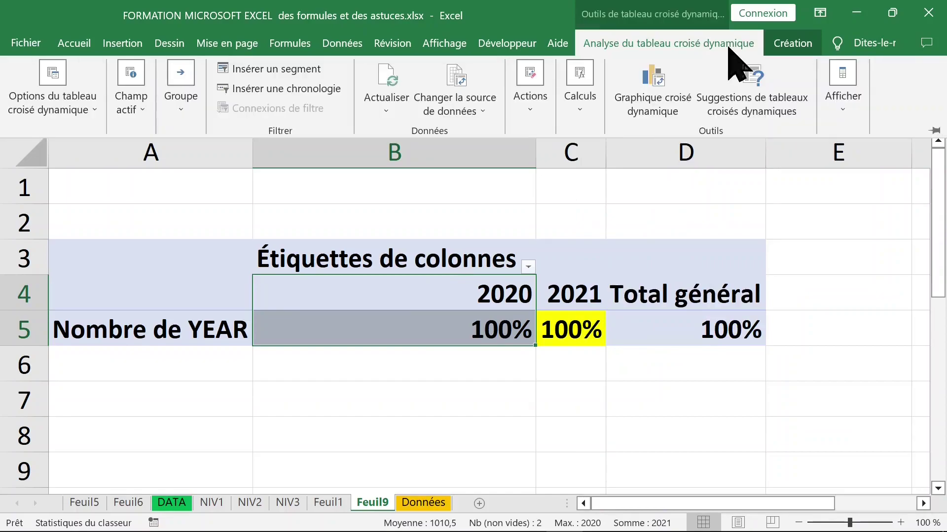
pyautogui.click(786, 47)
pyautogui.click(155, 104)
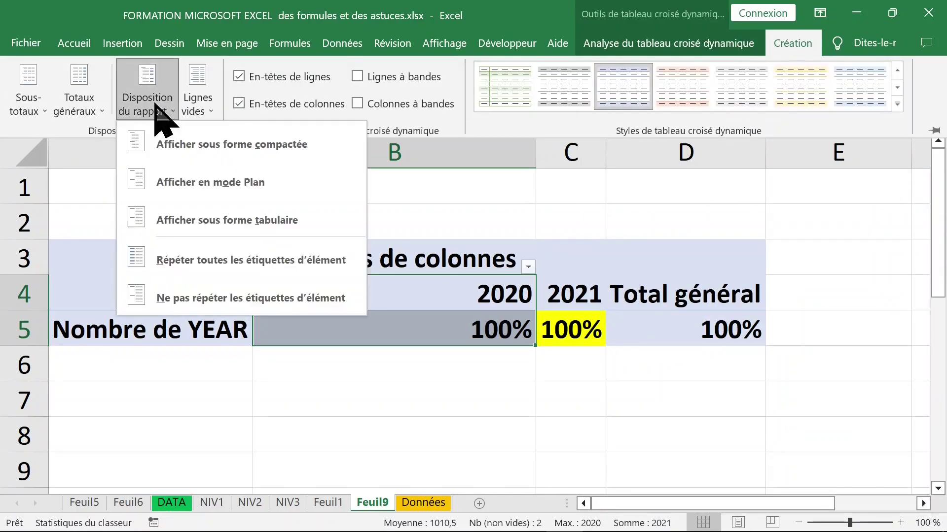
pyautogui.click(192, 220)
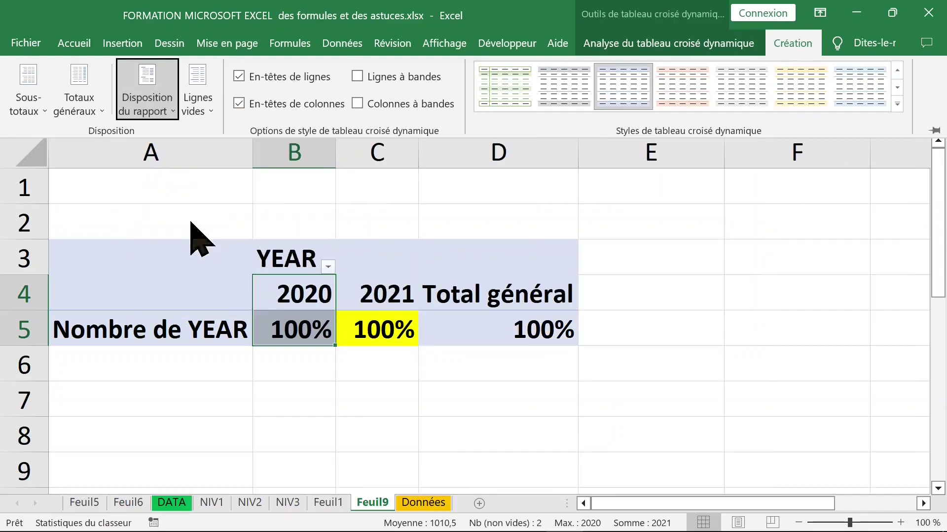
# Show the pivot table's YEAR counts as % du total de la ligne, and check the 2020 and 2021 shares
pyautogui.click(387, 289)
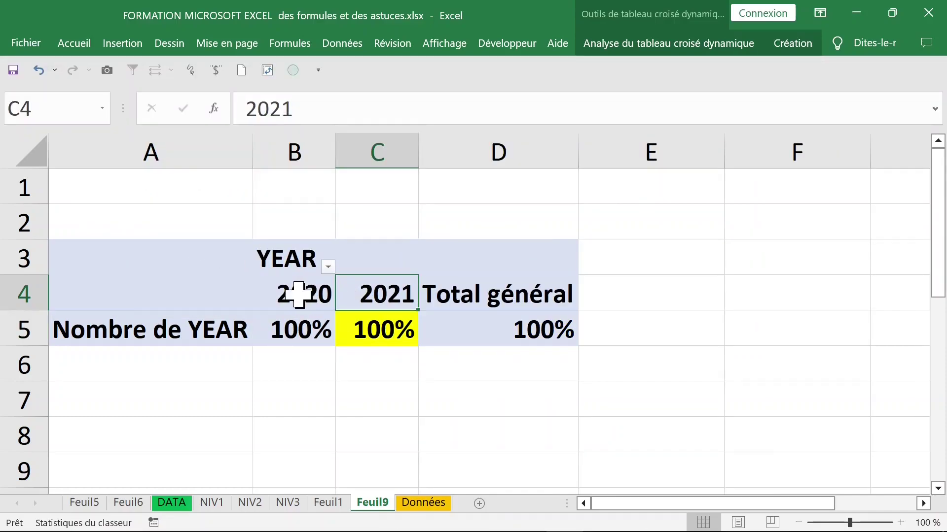
pyautogui.moveTo(298, 294); pyautogui.dragTo(308, 321)
pyautogui.moveTo(370, 297); pyautogui.dragTo(372, 324)
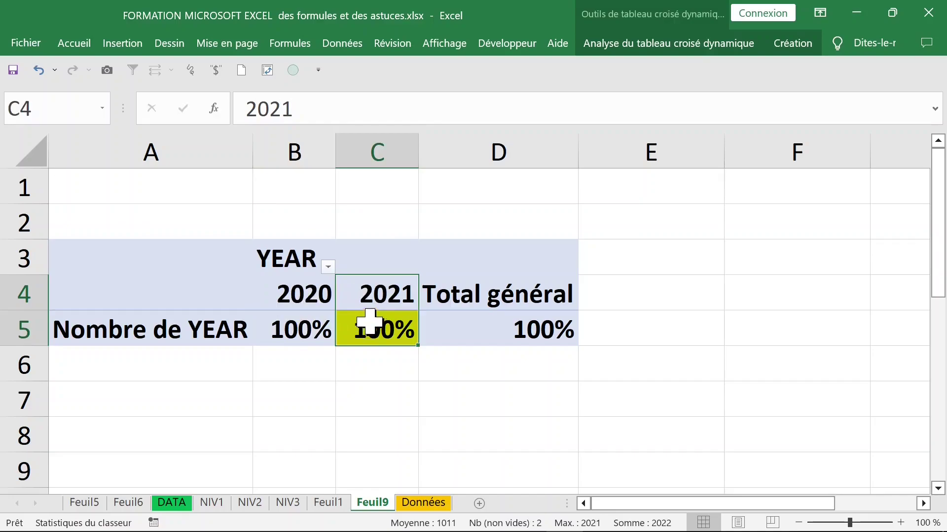
pyautogui.click(305, 330)
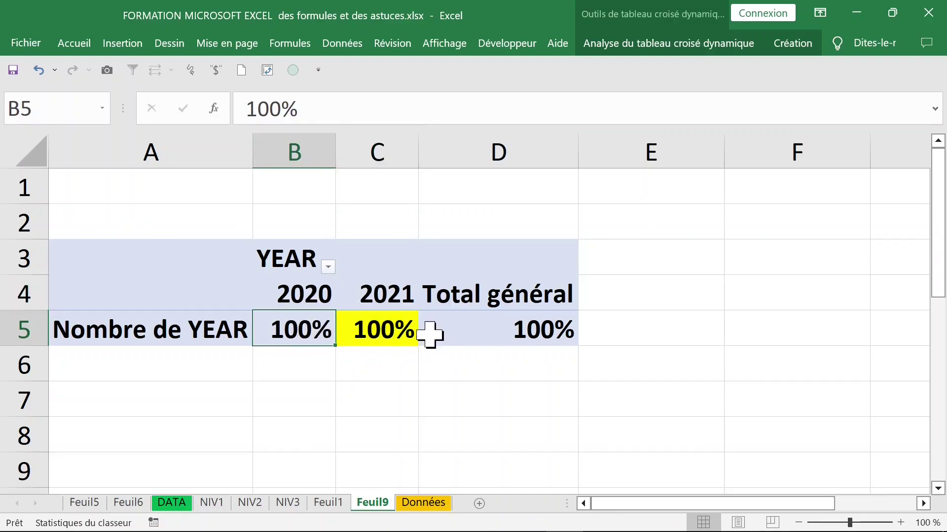
pyautogui.rightClick(294, 331)
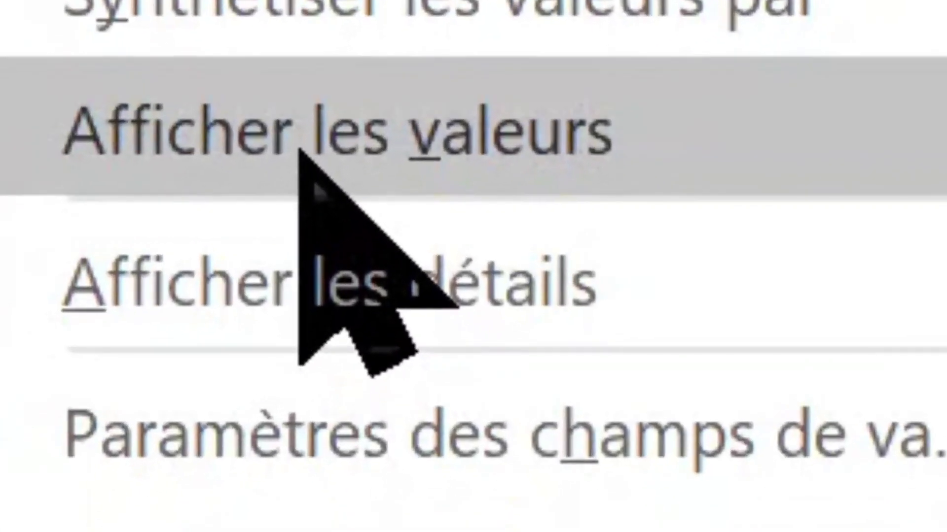
pyautogui.moveTo(316, 148)
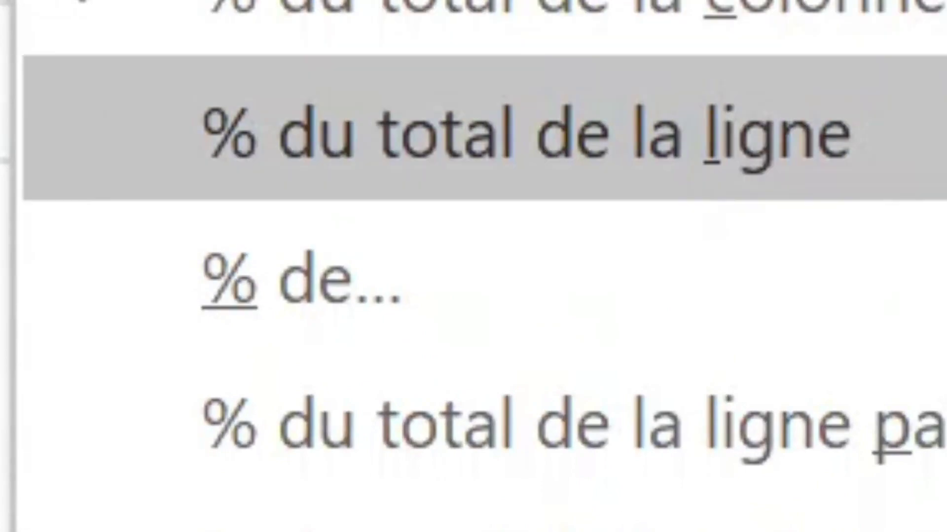
pyautogui.click(527, 136)
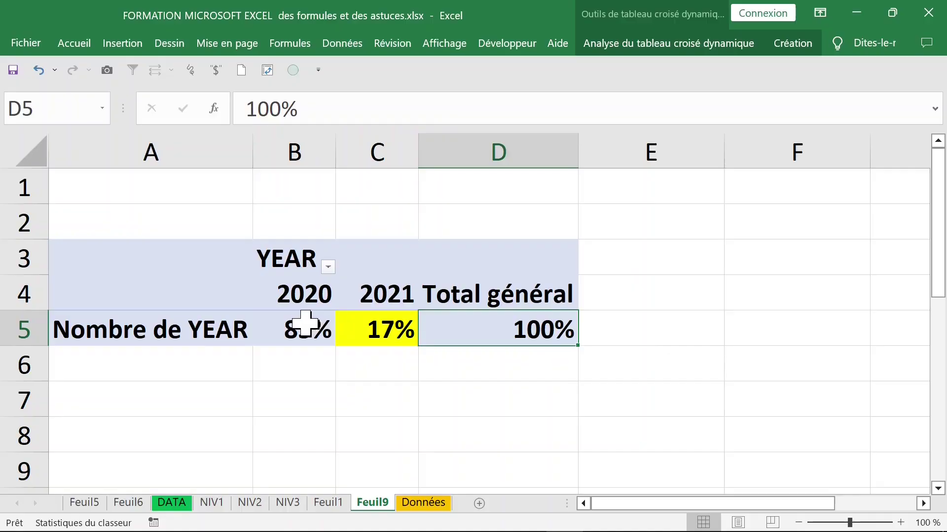
pyautogui.click(306, 322)
pyautogui.click(393, 323)
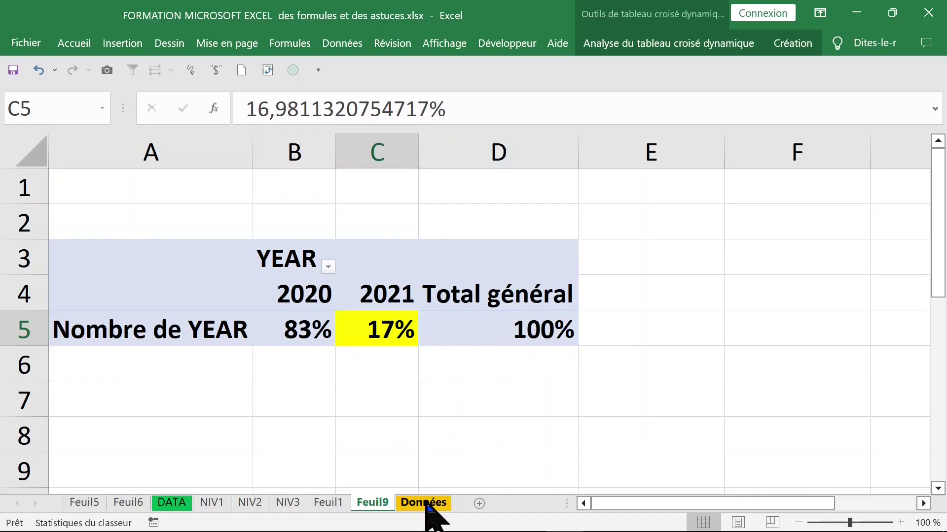
# Switch to the Données sheet and select its YEAR column
pyautogui.click(423, 502)
pyautogui.click(74, 143)
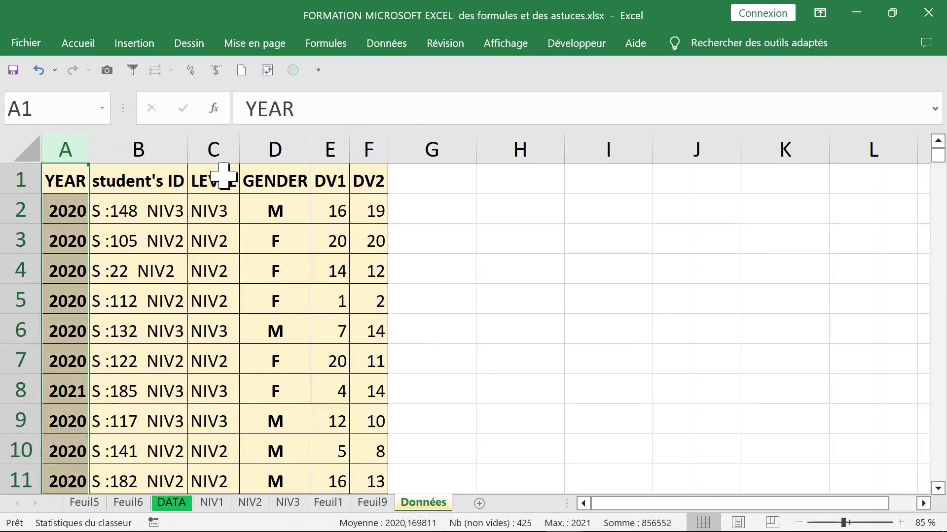